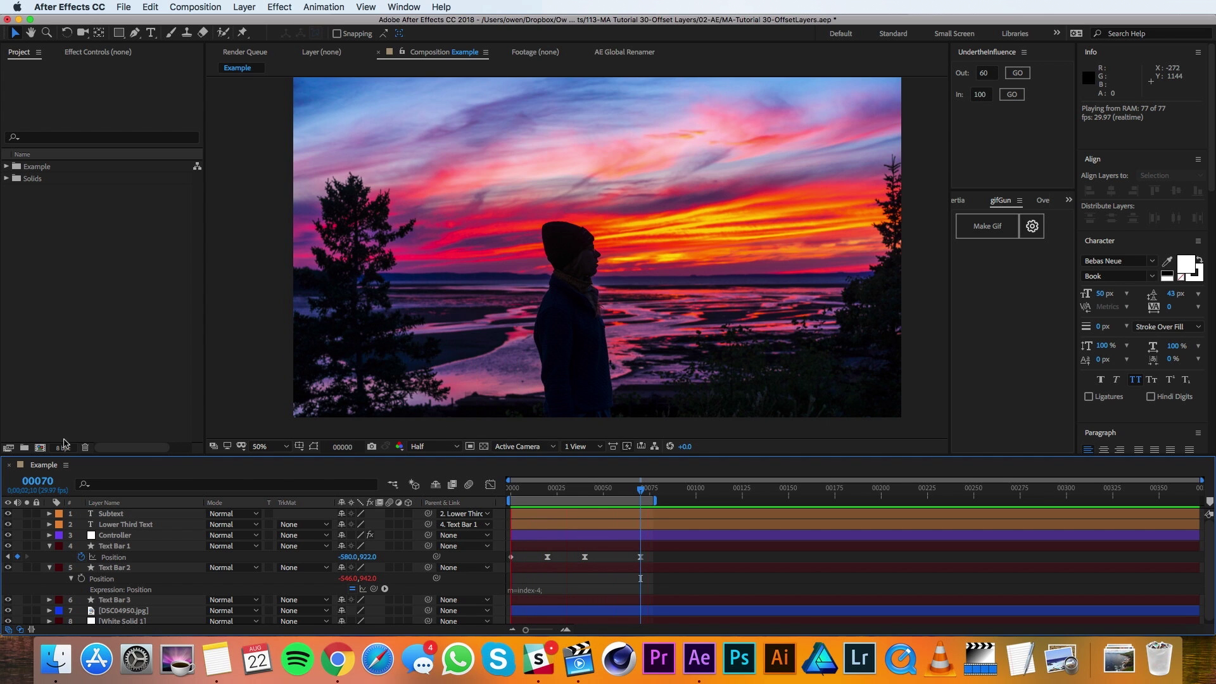
Create a new composition named Lower Third
left_click(41, 447)
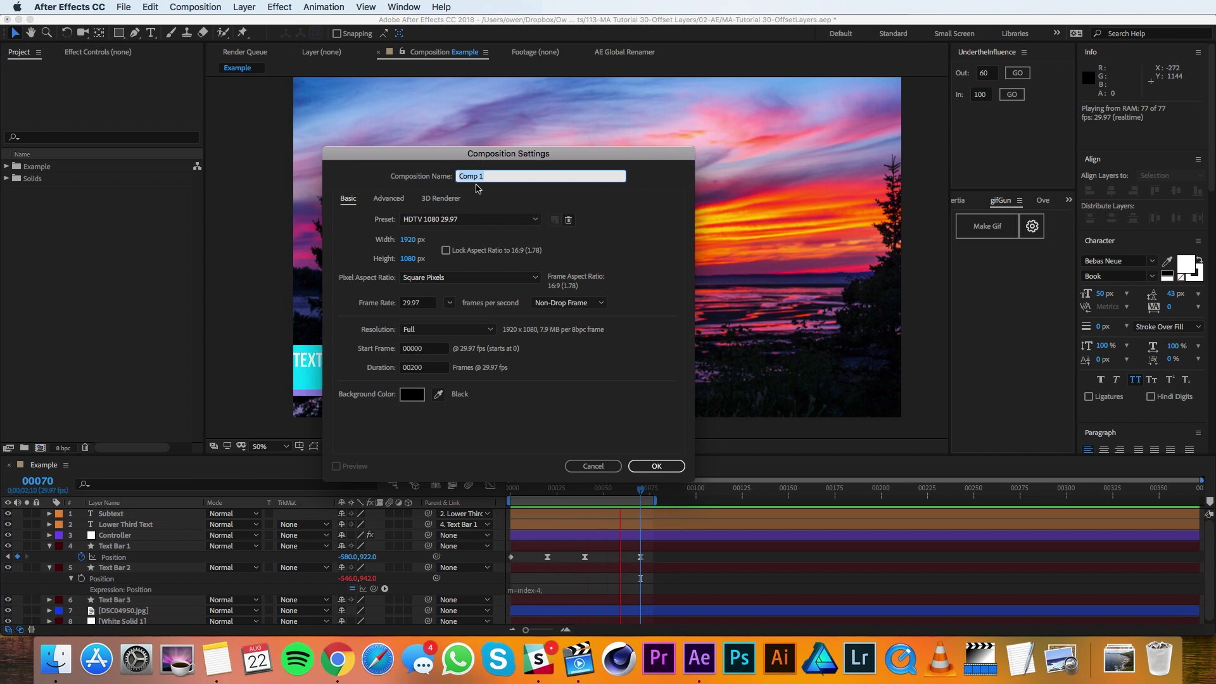
type("Lower T")
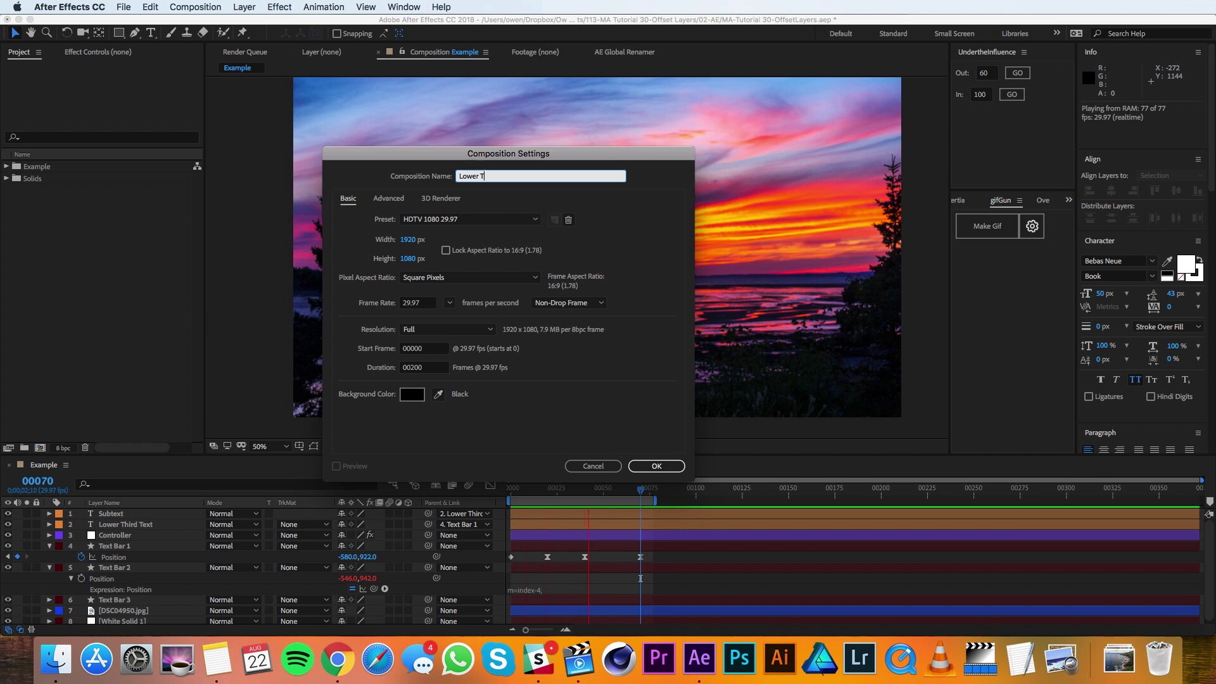
type("hird")
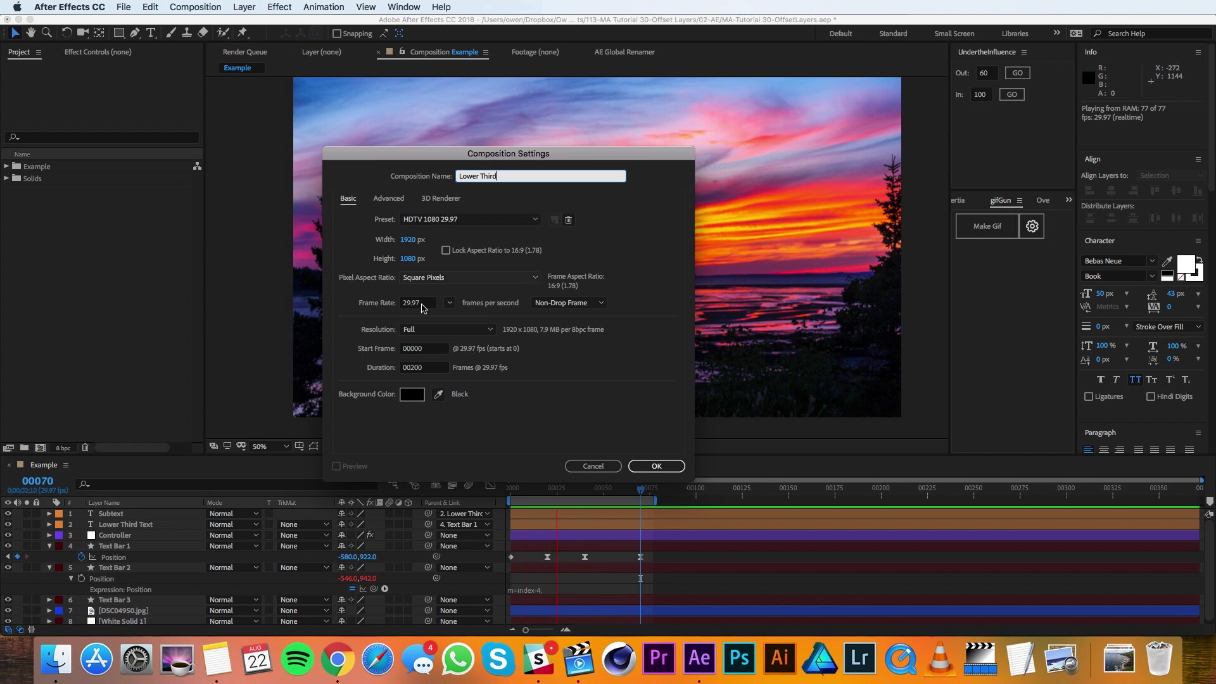
left_click(641, 466)
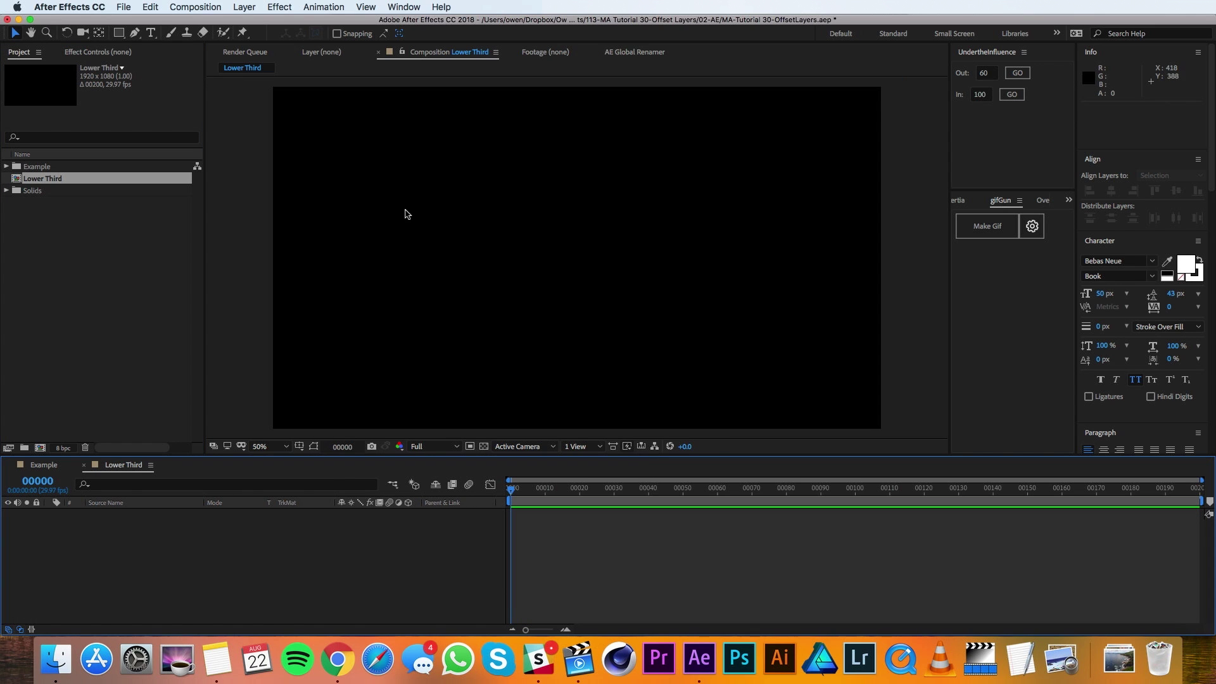
Add a text layer reading 'LOWER THIRD TEXT' in Bold
left_click(158, 33)
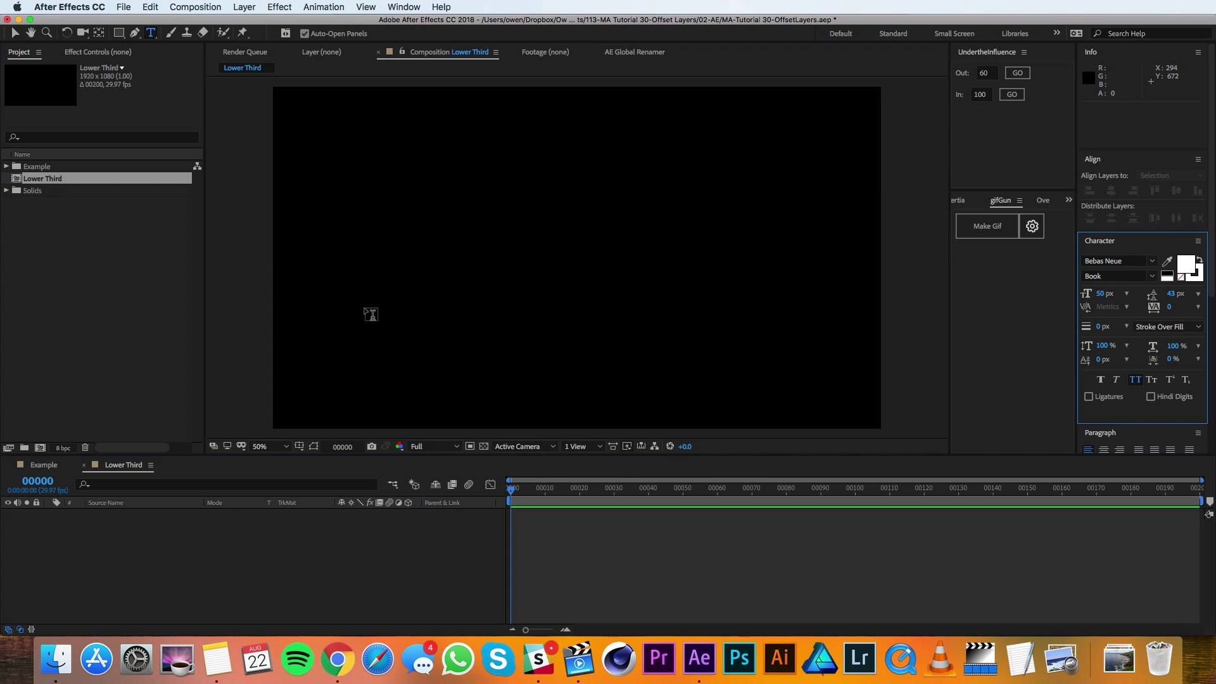
left_click(362, 312)
type("LOWER")
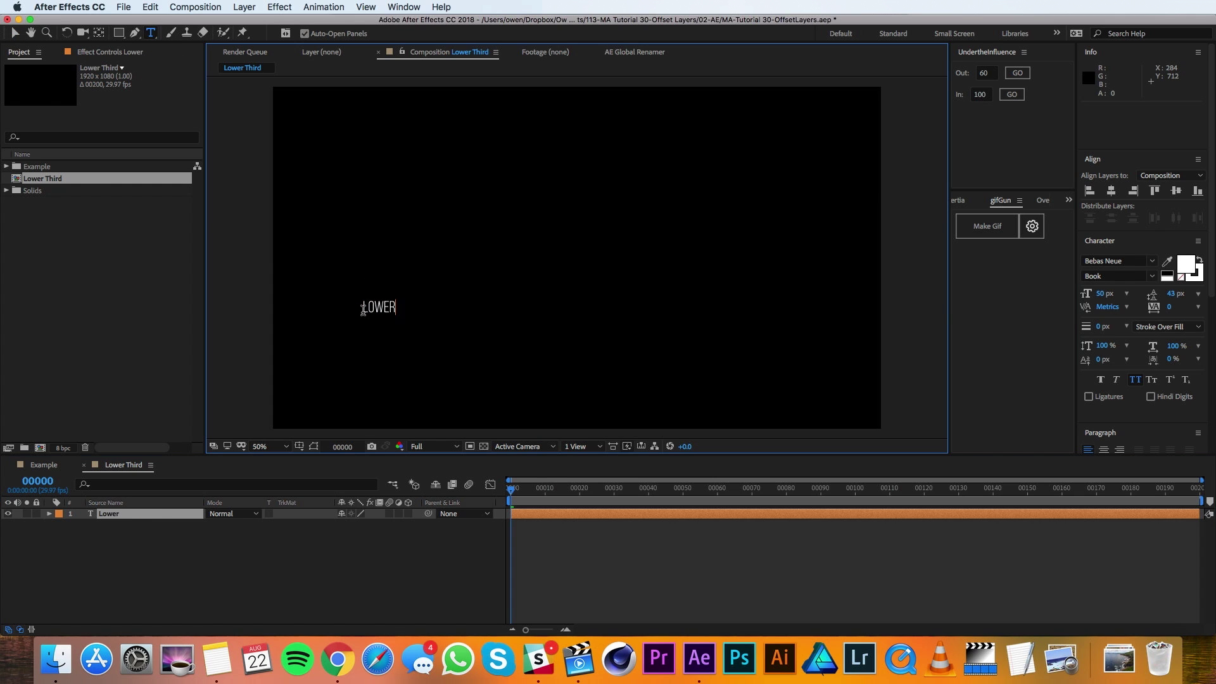
type(" THIRD TEXT")
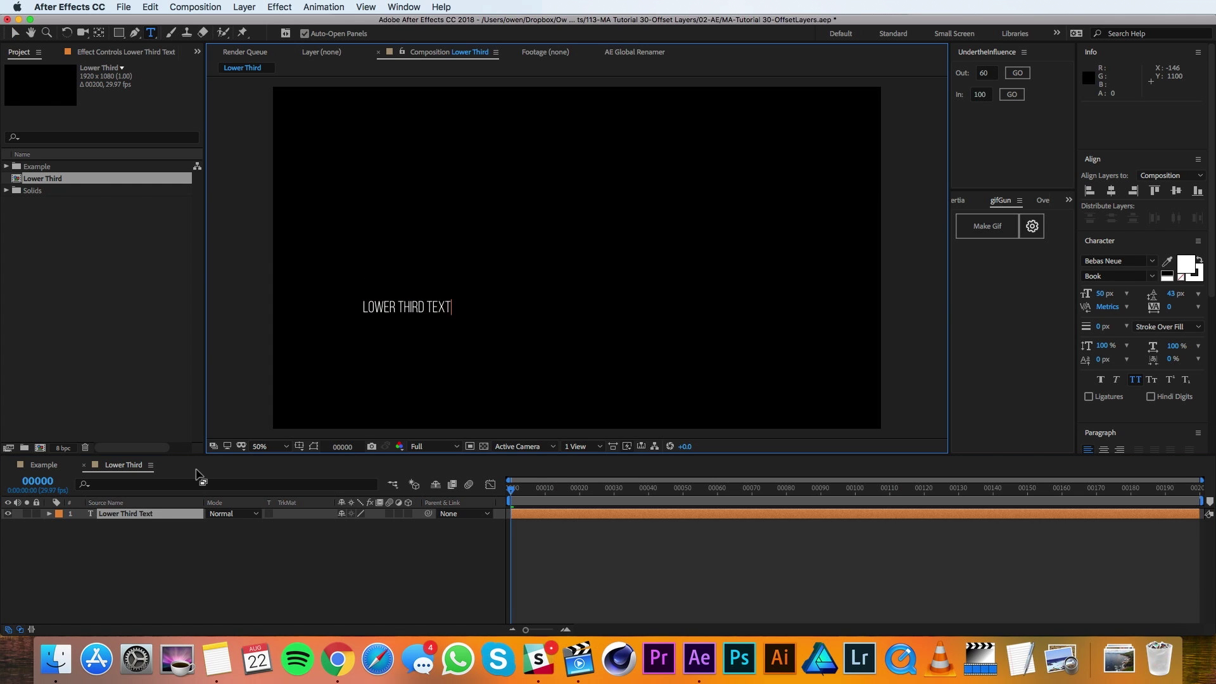
left_click(139, 514)
left_click(1151, 276)
left_click(1111, 345)
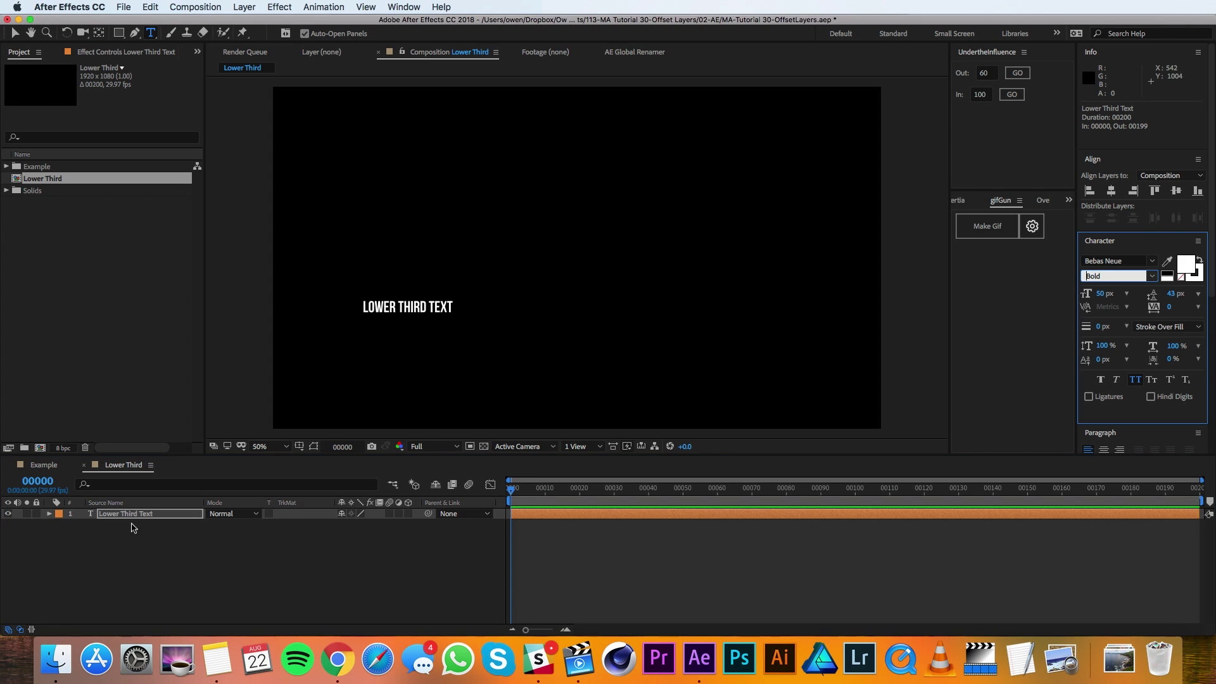
Duplicate the text layer, move the copy down and retype it as 'Secondary Text'
key("super+d")
key("v")
left_click(420, 310)
left_click_drag(420, 311, 420, 325)
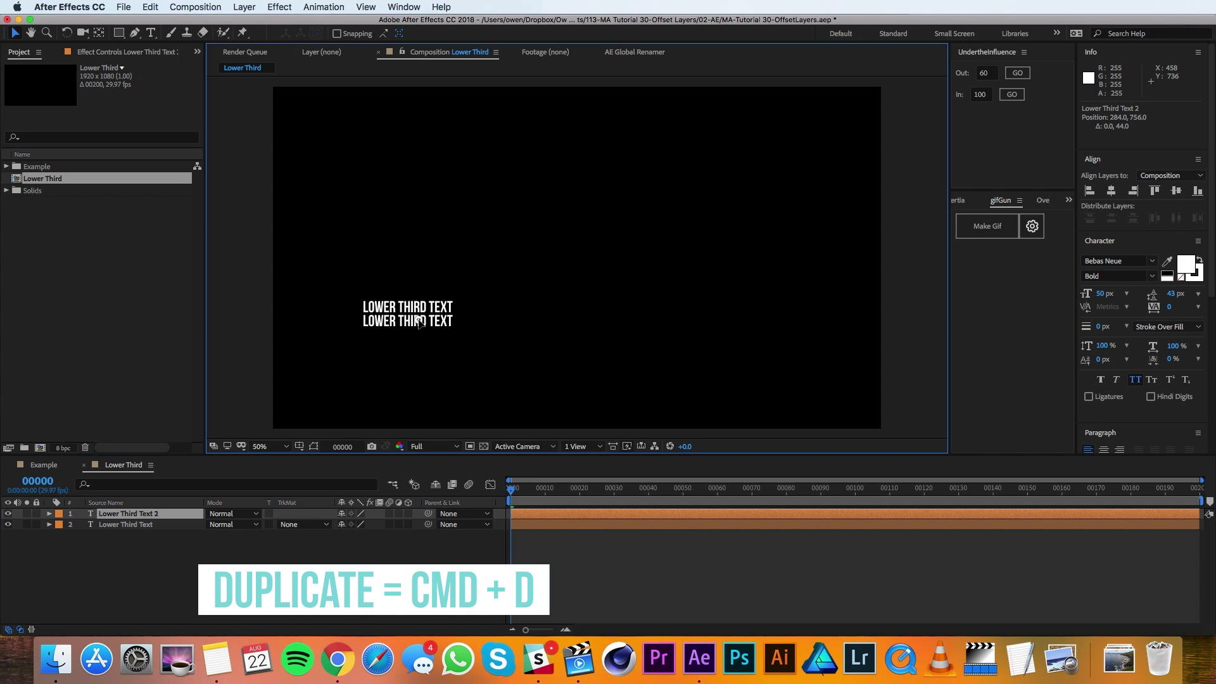
double_click(139, 513)
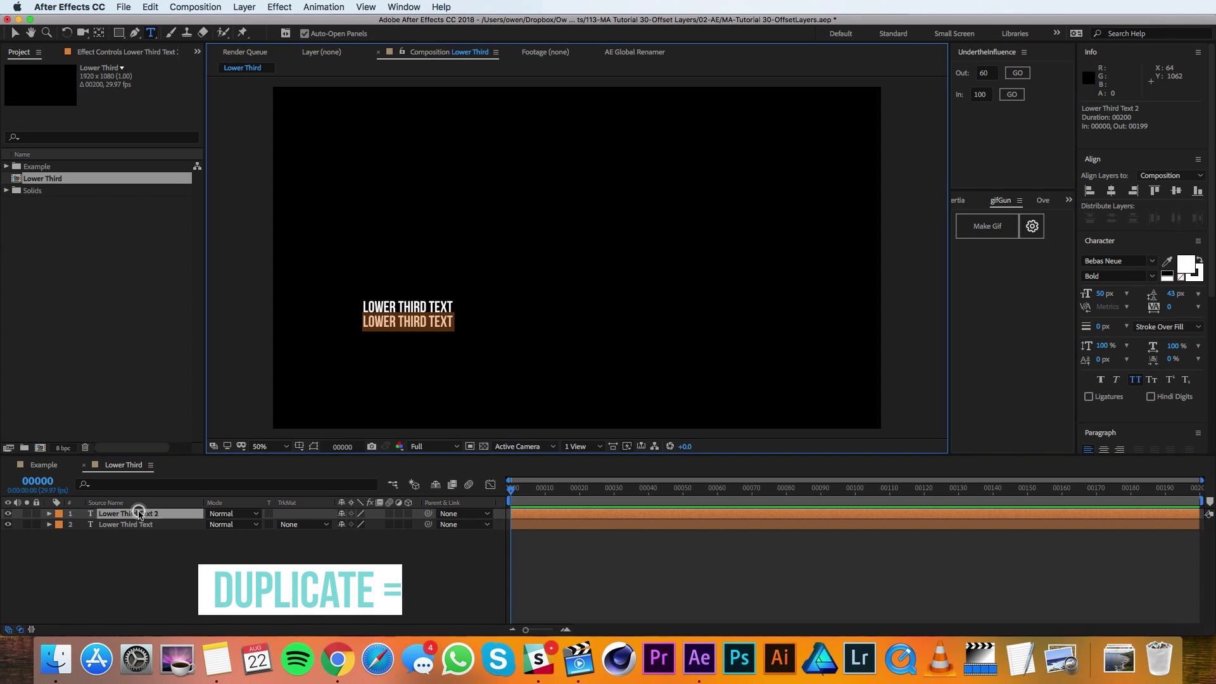
type("Secondary Text")
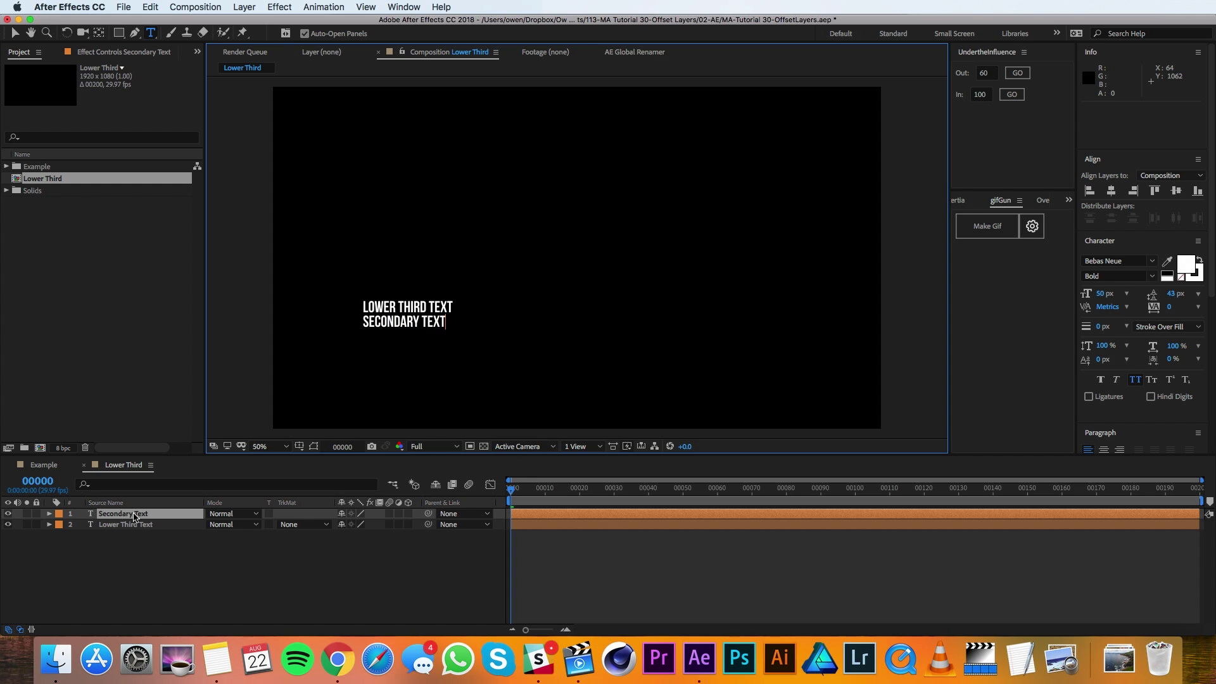
left_click(139, 514)
Set the secondary line to Book weight and parent it to LOWER THIRD TEXT
left_click(1151, 276)
left_click(1102, 316)
left_click_drag(129, 514, 140, 538)
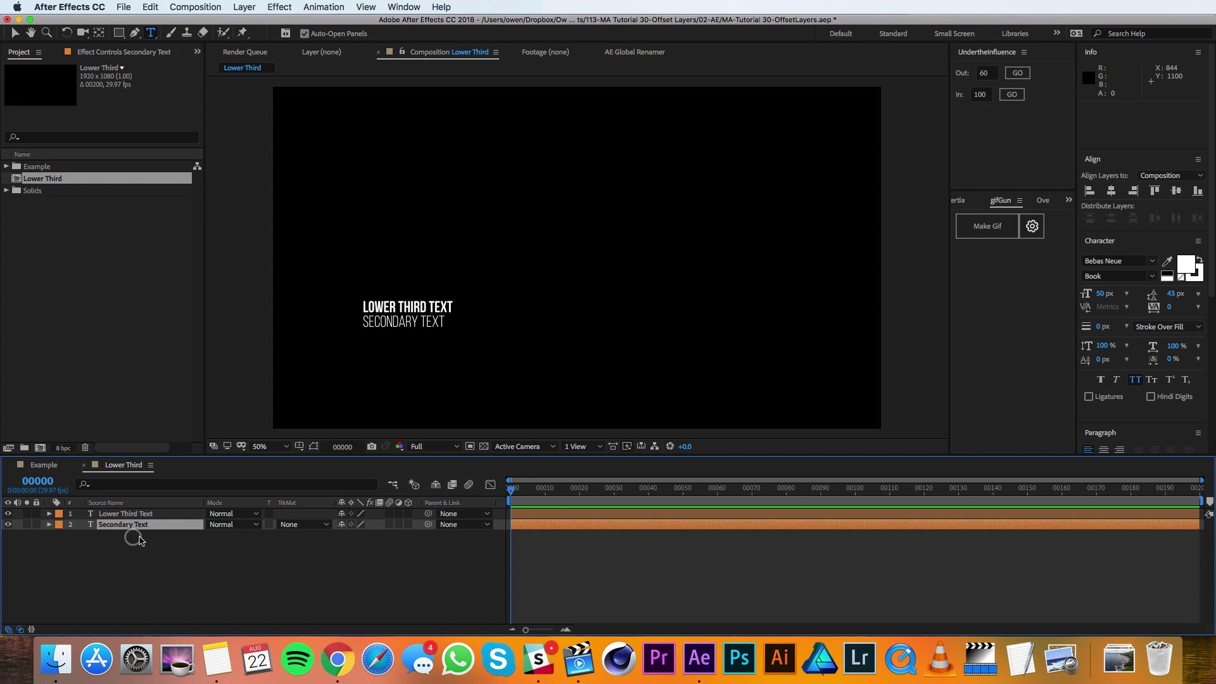
left_click_drag(429, 526, 428, 514)
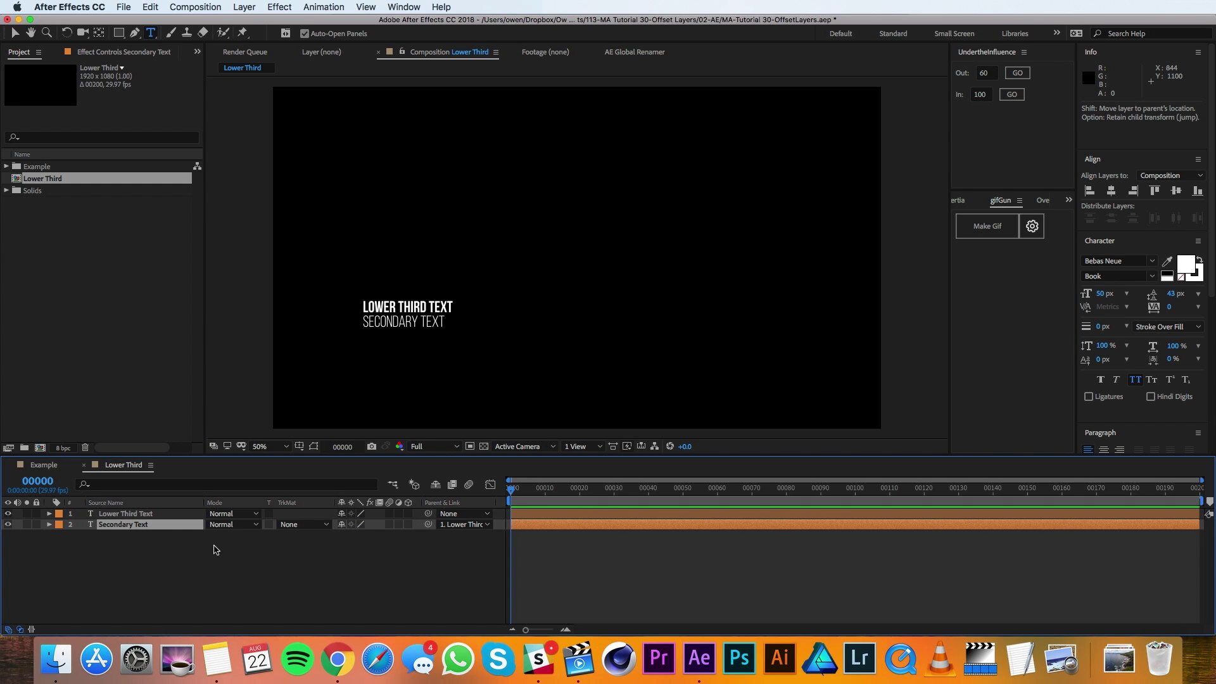
Add a new shape layer containing a rectangle path and a fill
left_click(244, 6)
mouse_move(266, 22)
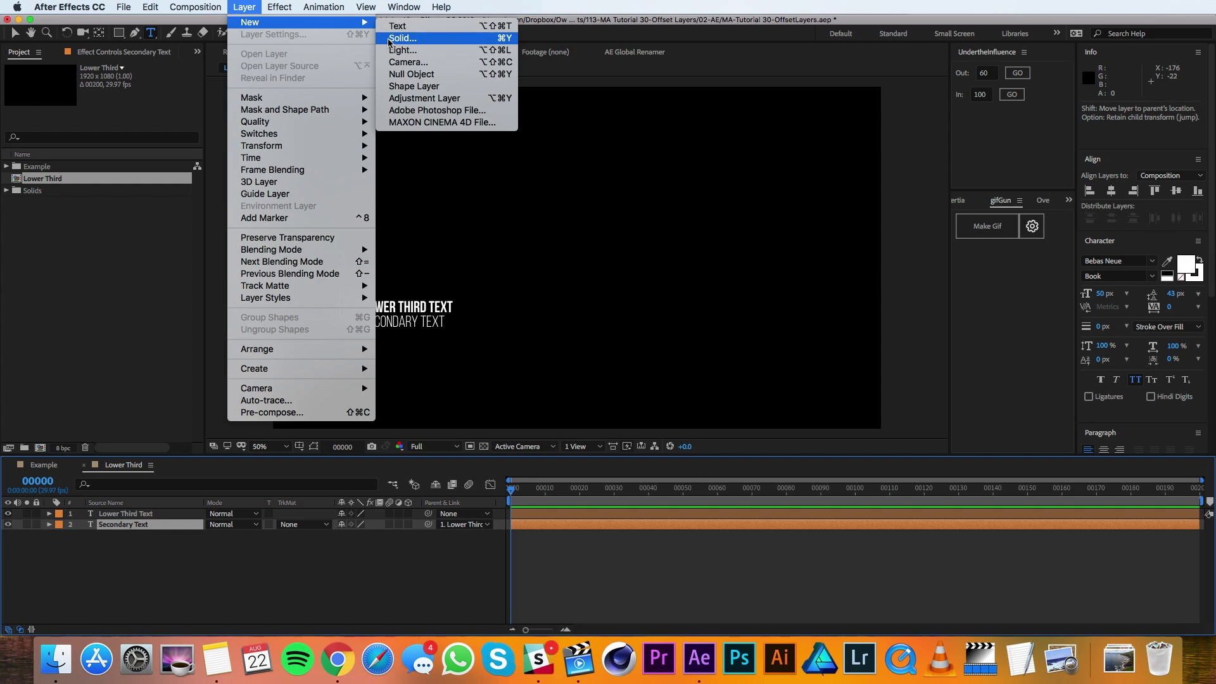
left_click(422, 86)
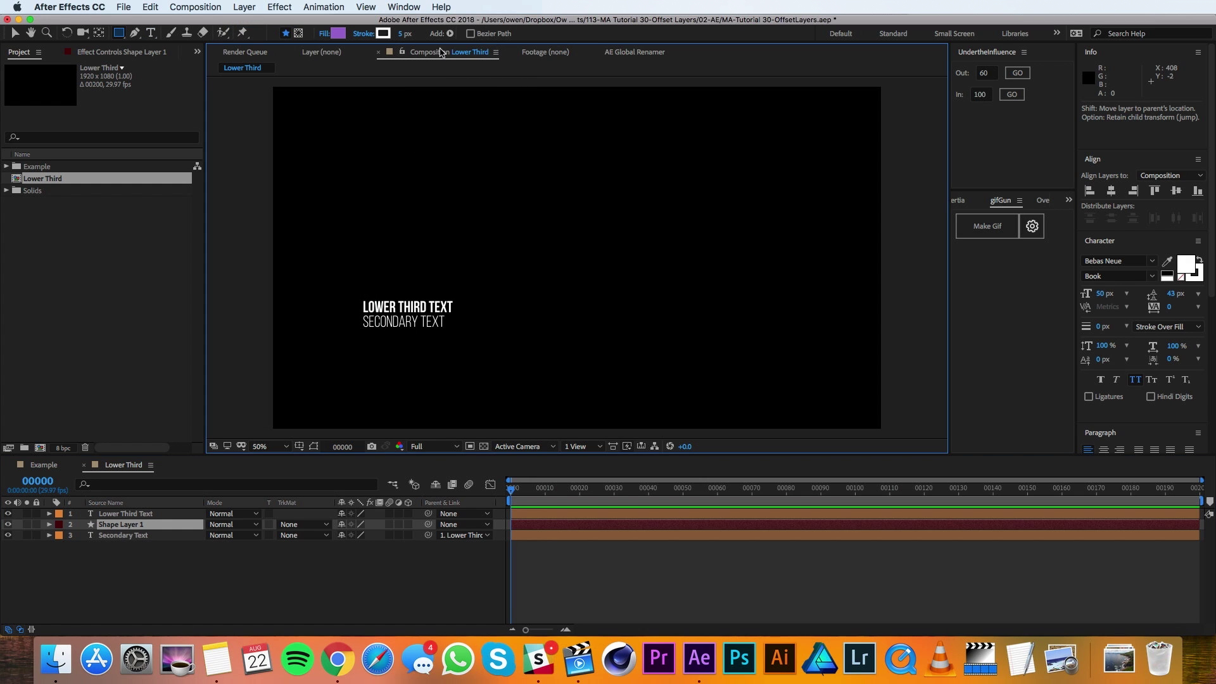
left_click(450, 33)
left_click(458, 65)
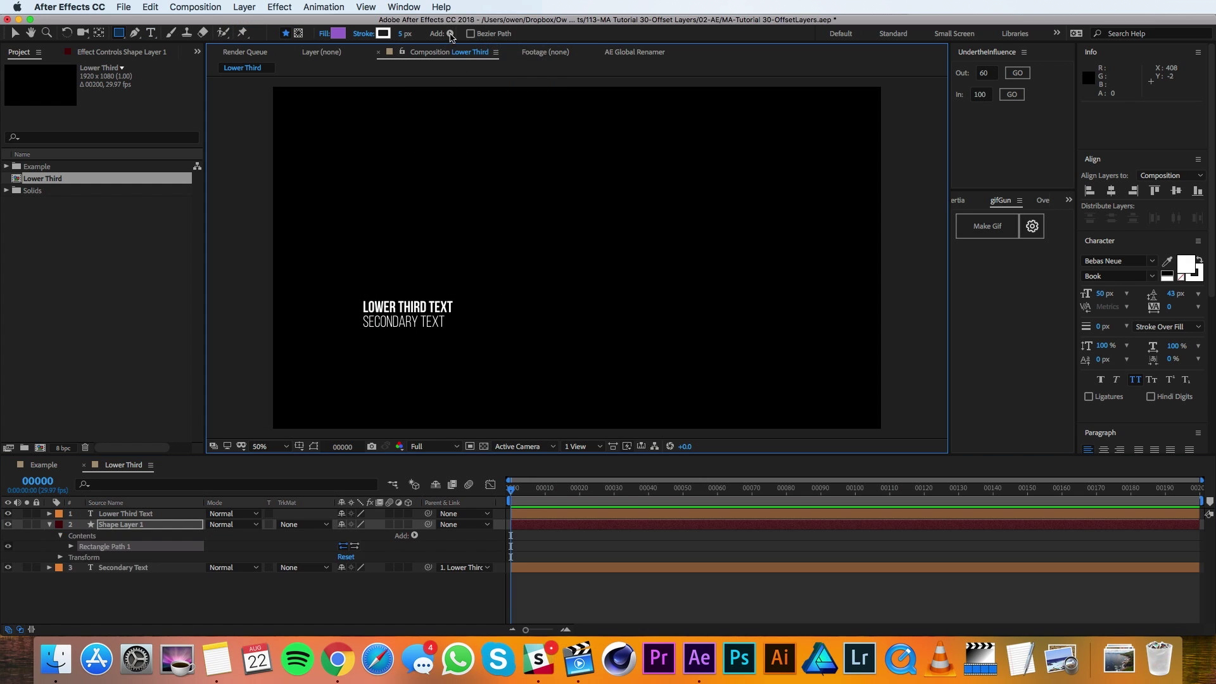
left_click(449, 33)
left_click(465, 119)
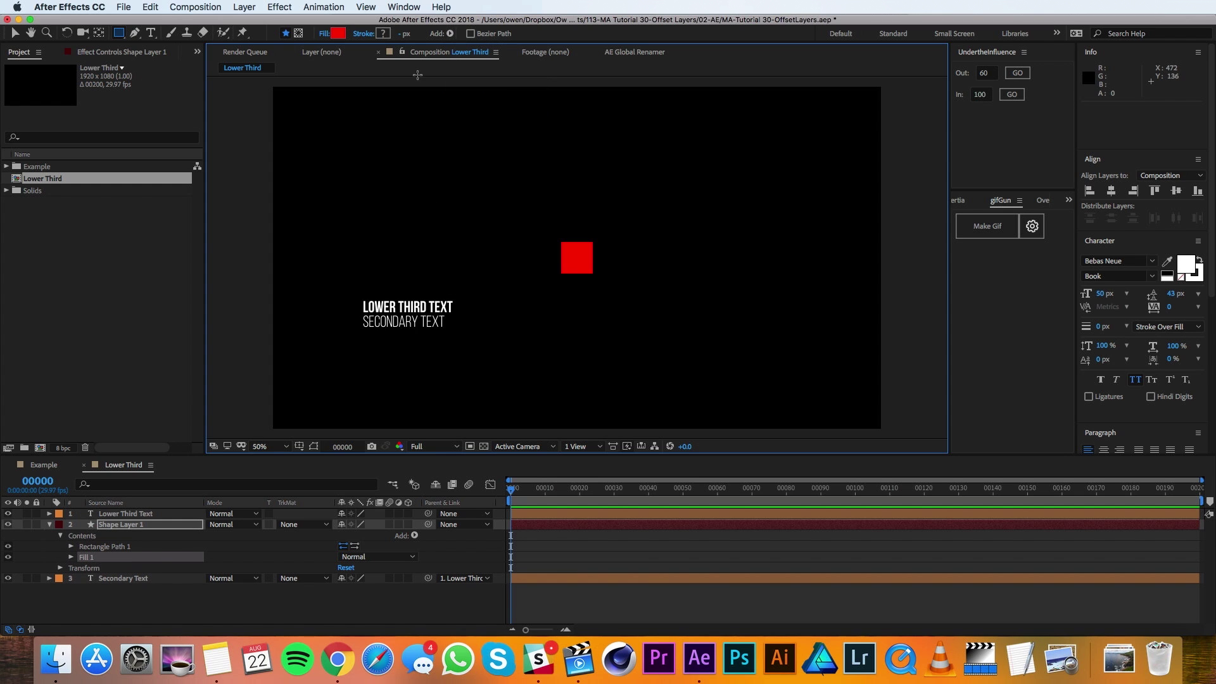
Colour the fill light blue (63ACFC) and place the layer below Secondary Text, beside the text
left_click(342, 33)
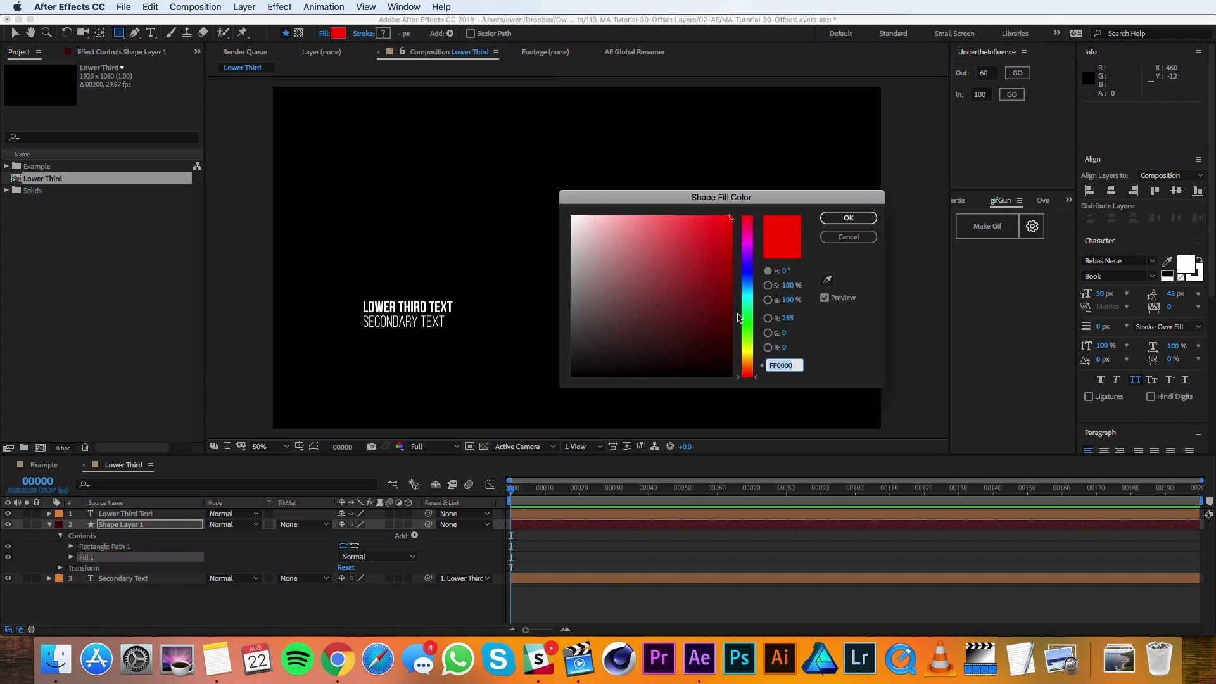
left_click_drag(748, 290, 748, 285)
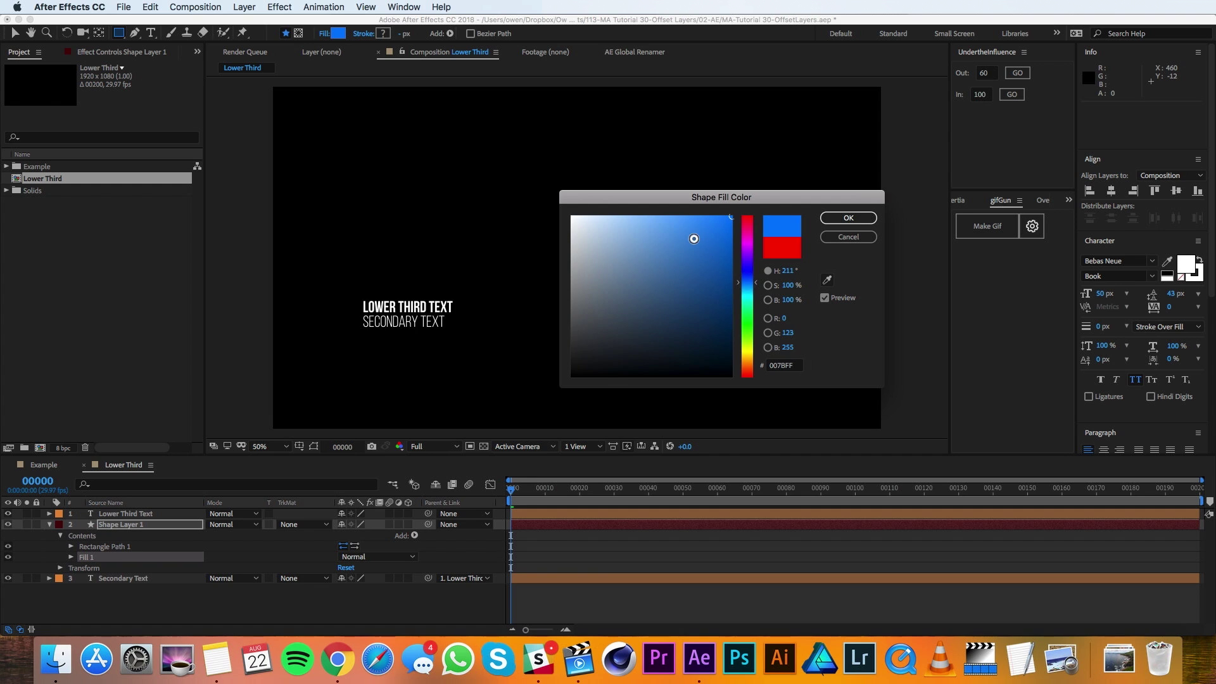
mouse_move(694, 238)
left_mouse_down()
mouse_move(657, 216)
mouse_move(669, 218)
left_mouse_up()
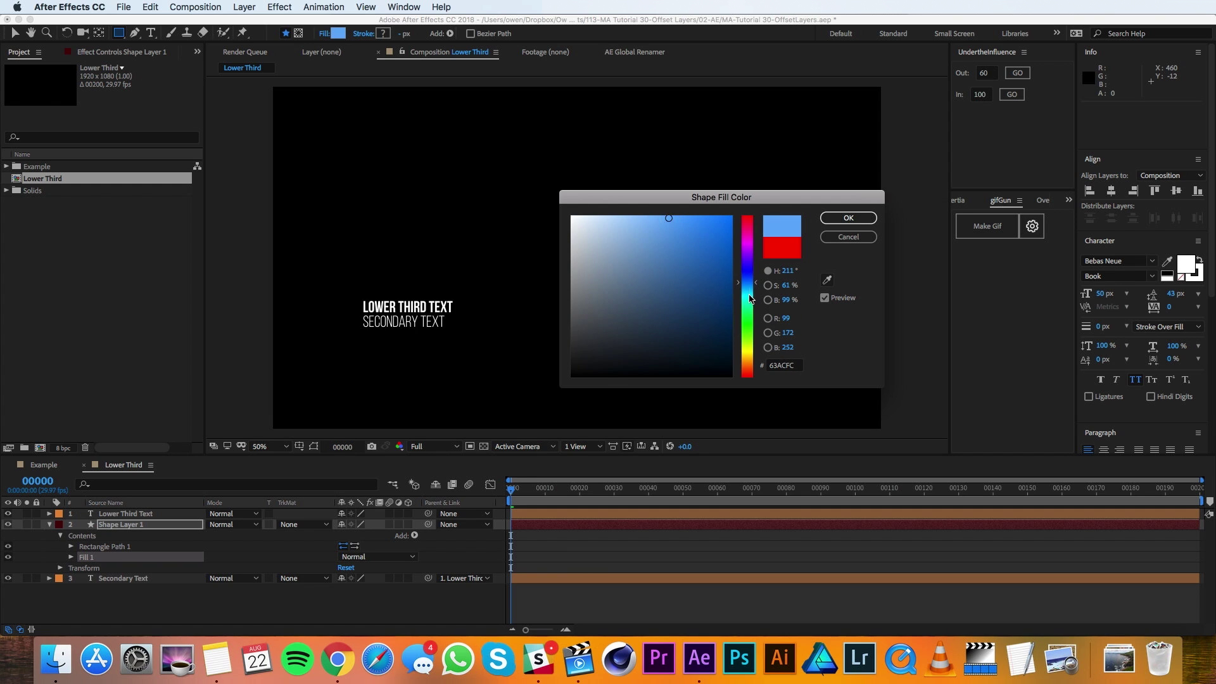
key("Return")
left_click_drag(138, 528, 107, 593)
left_click_drag(575, 258, 378, 321)
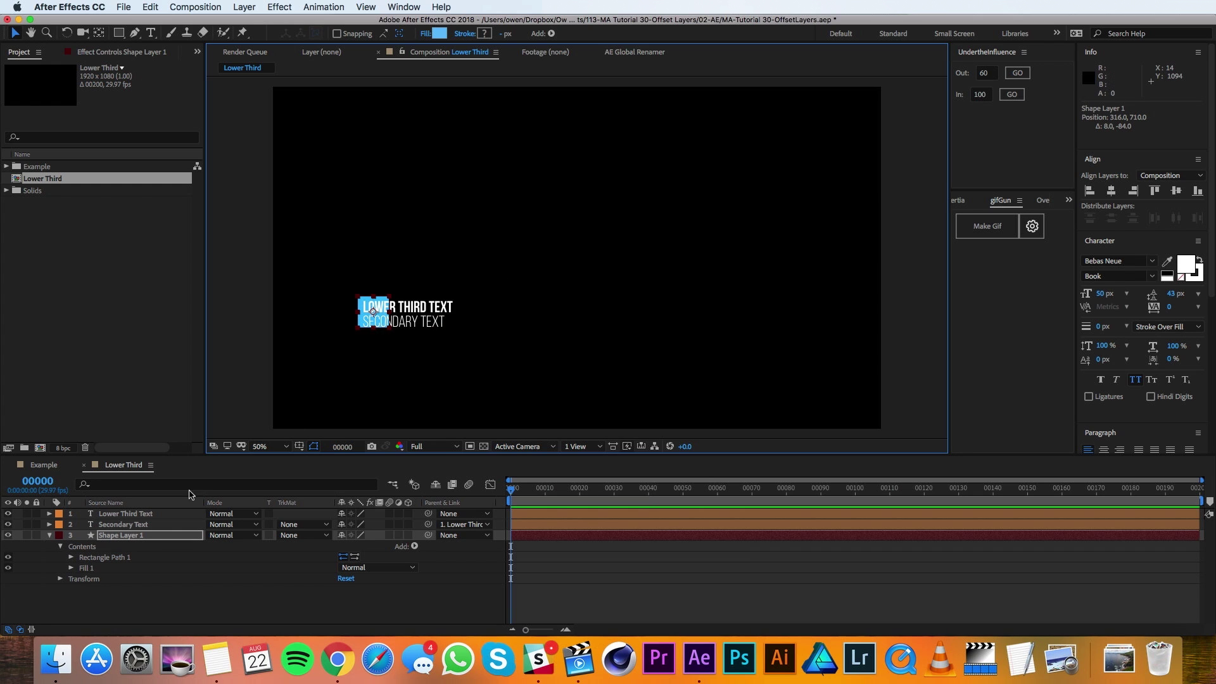
Resize the rectangle path to 390 by 125
left_click(71, 557)
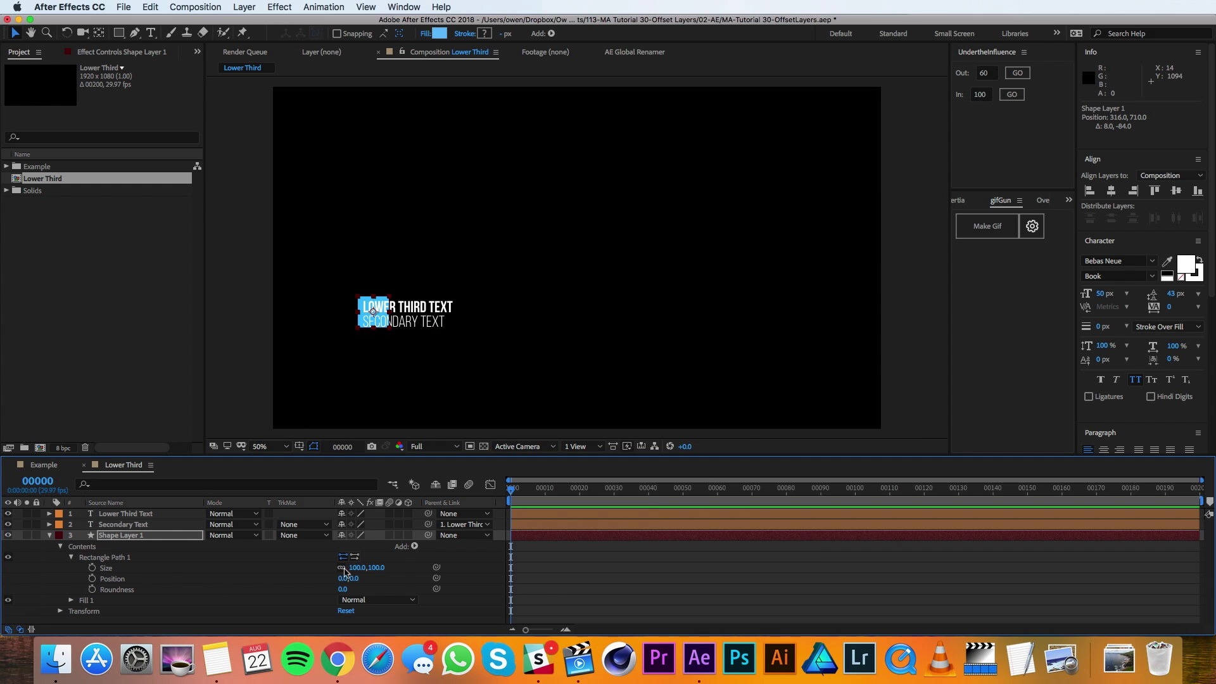
left_click_drag(354, 567, 526, 570)
left_click_drag(329, 308, 373, 311)
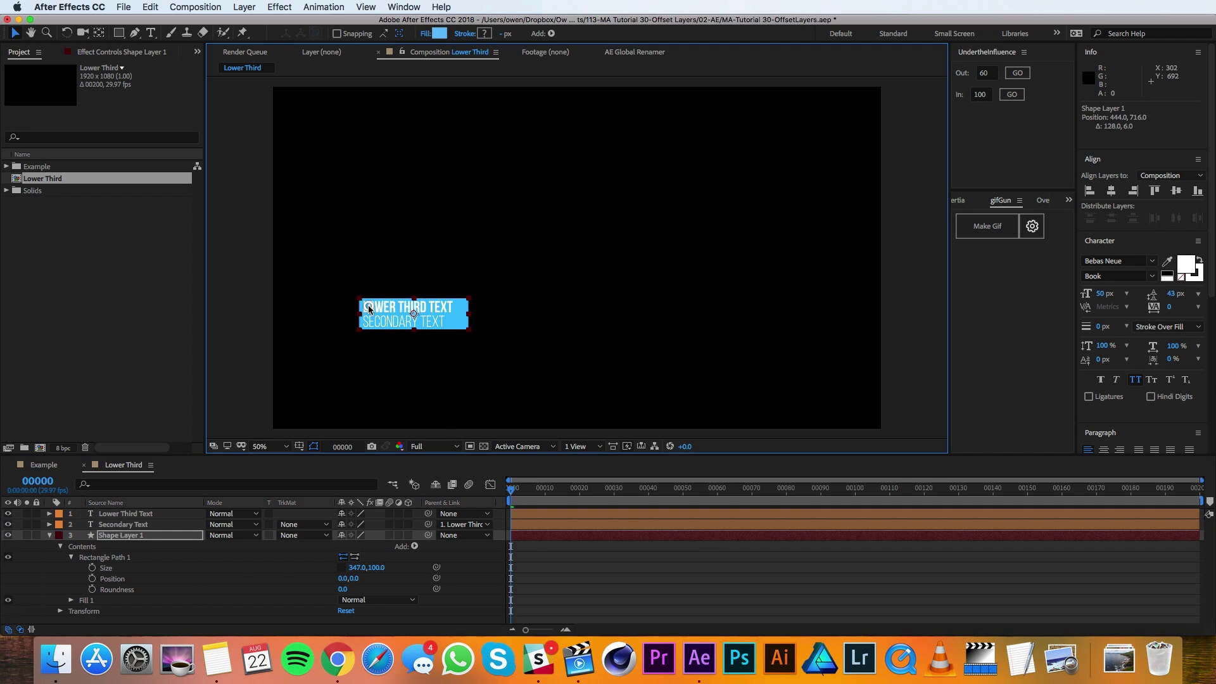
left_click_drag(355, 567, 380, 570)
left_click(378, 568)
type("25")
key("Return")
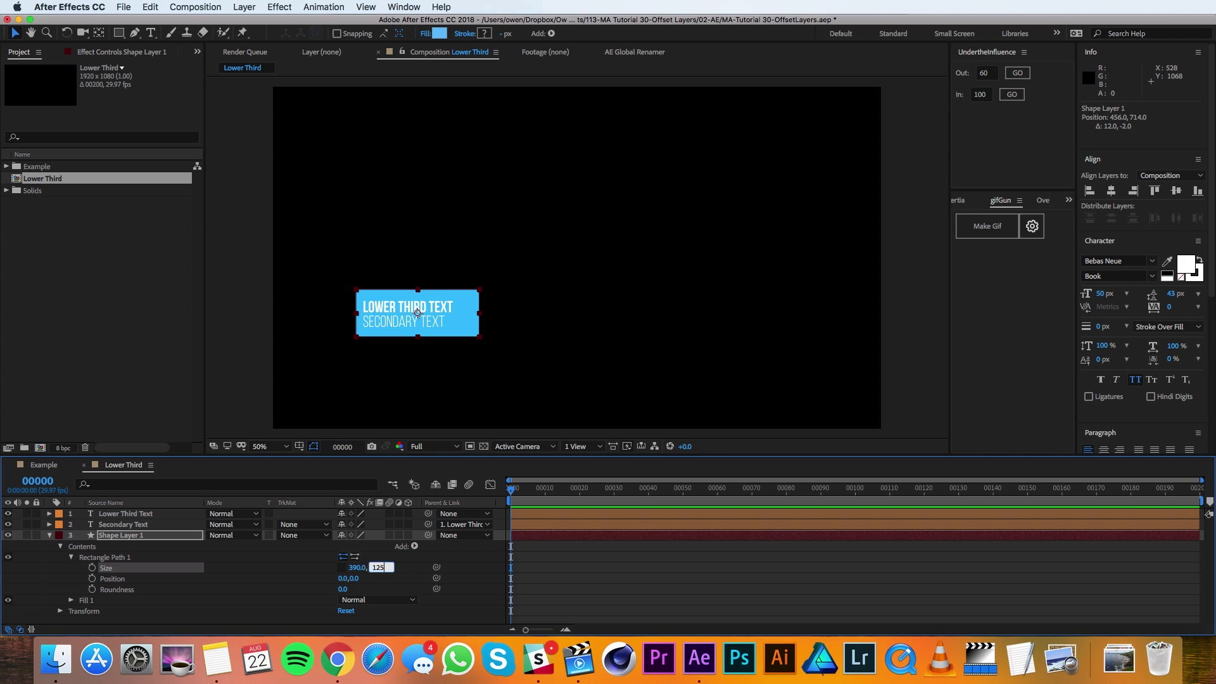
Select the Secondary Text layer and return the composition view to half size
left_click(461, 312)
scroll(461, 312, "up", 2)
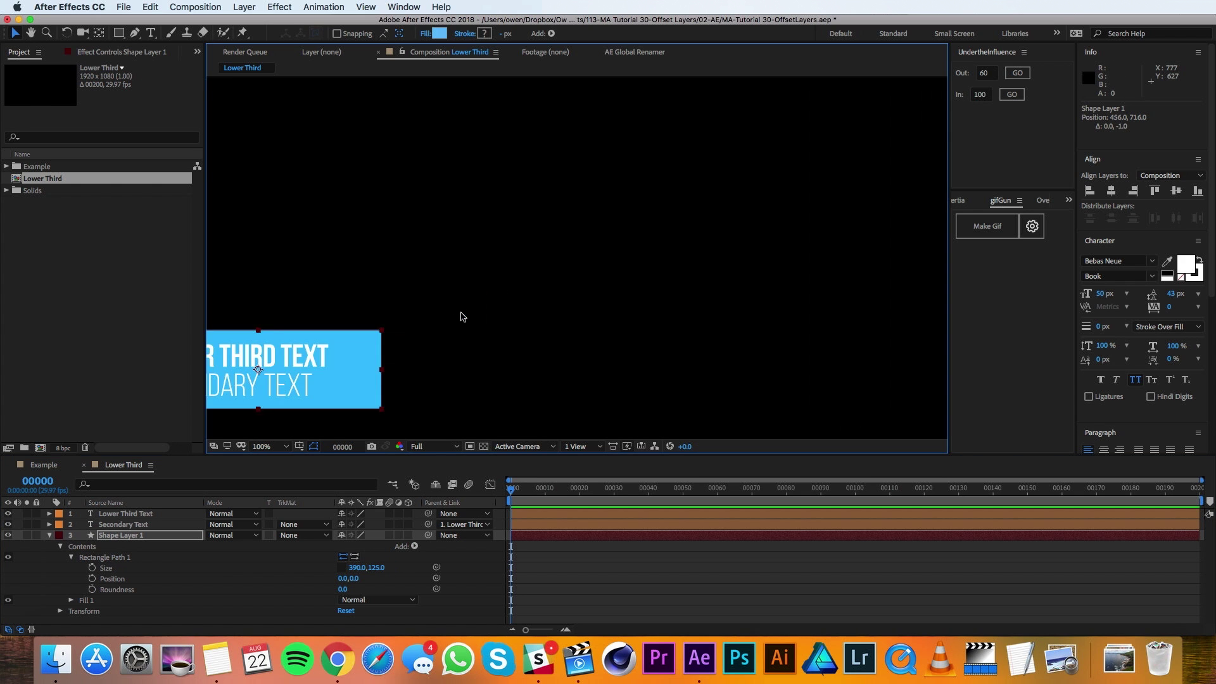
left_click(123, 513)
left_click(120, 525)
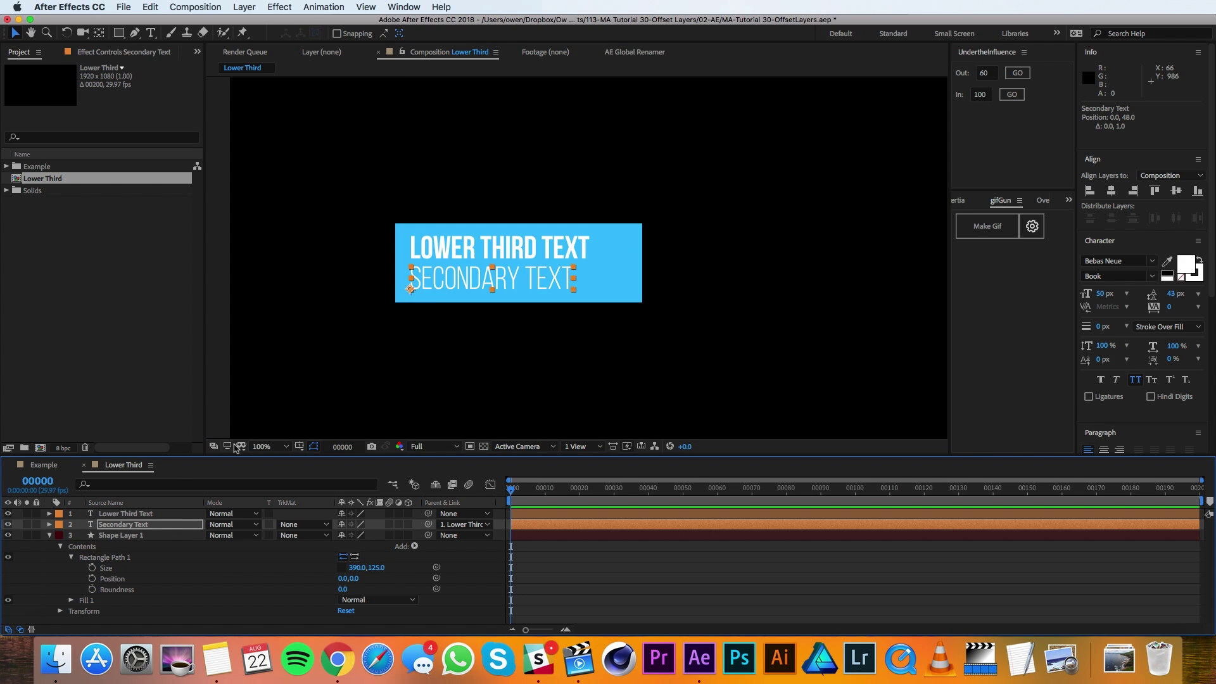
key("comma")
Parent LOWER THIRD TEXT to the shape layer and rename that layer Text Box 1
left_click(129, 515)
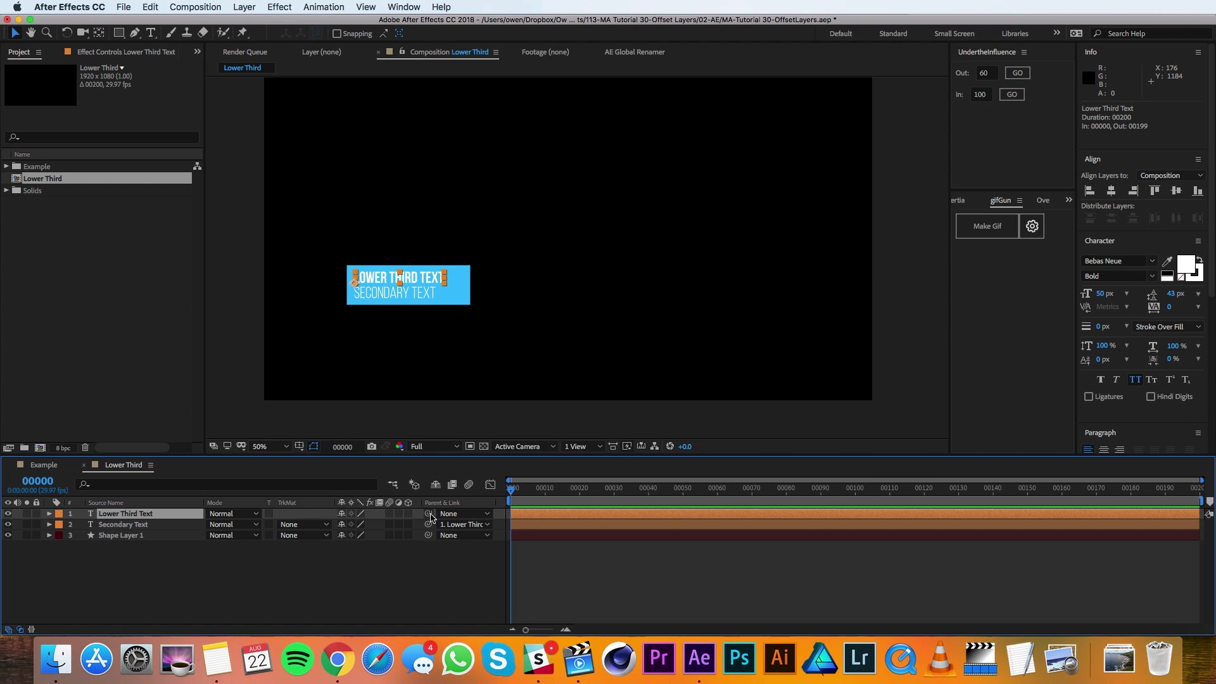
left_click_drag(428, 514, 391, 538)
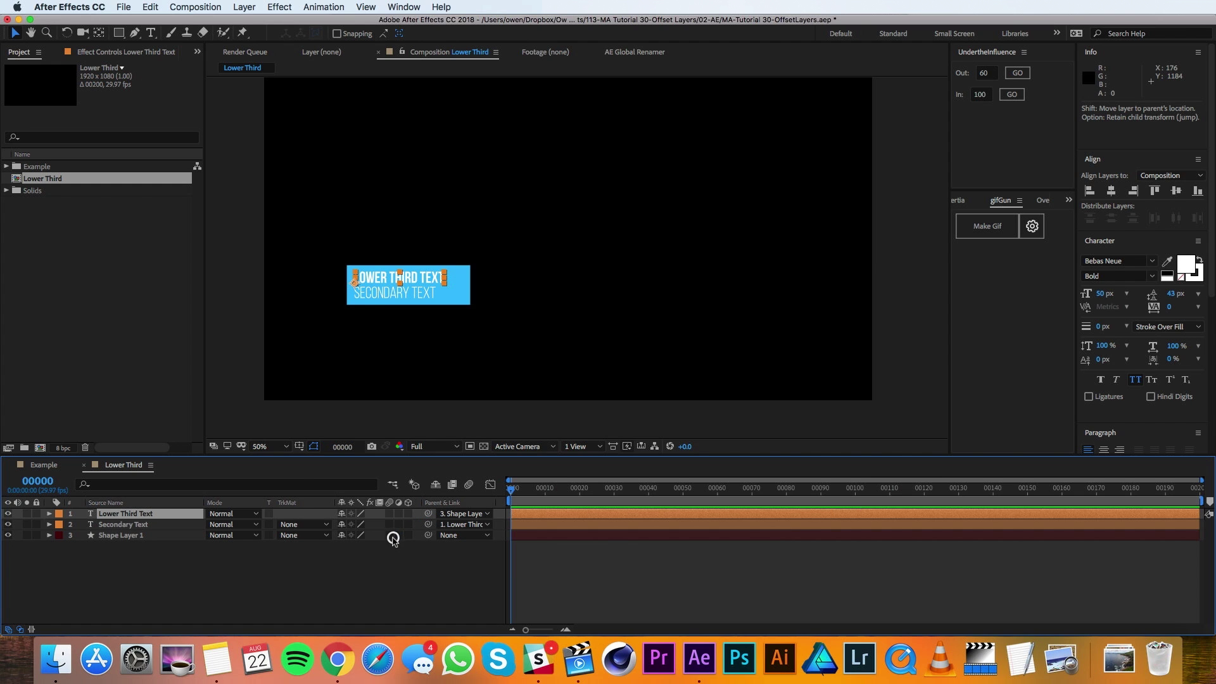
left_click(123, 535)
key("Return")
type("Text Box")
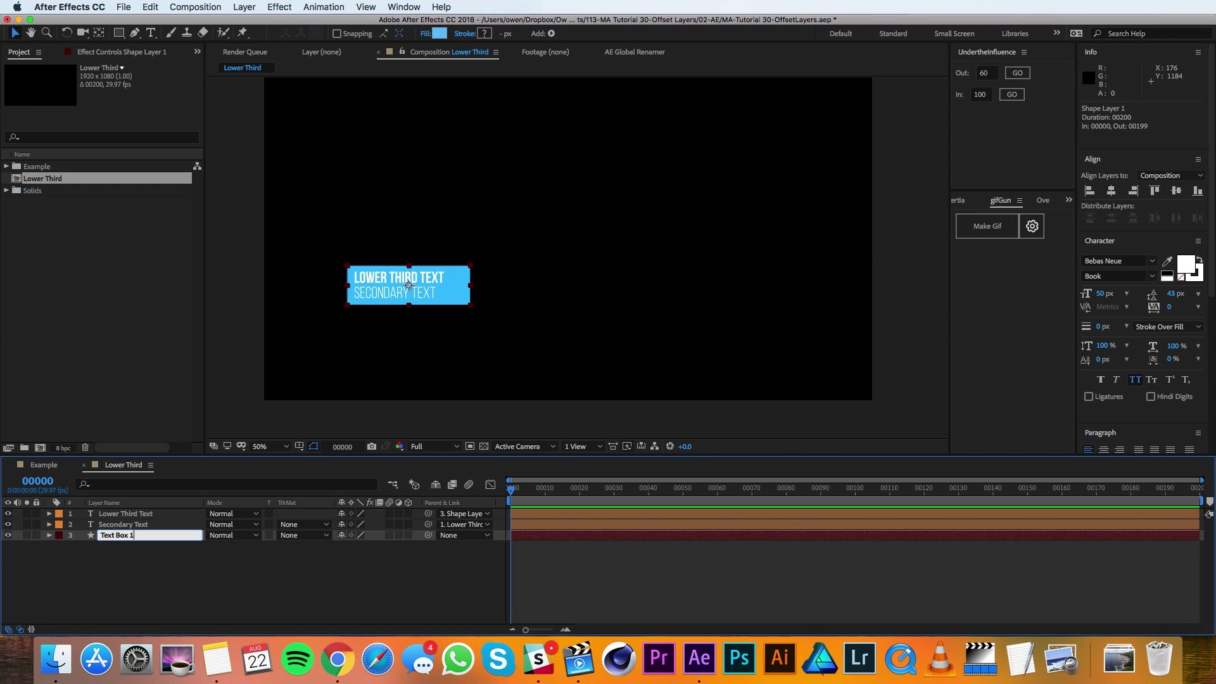
key("Return")
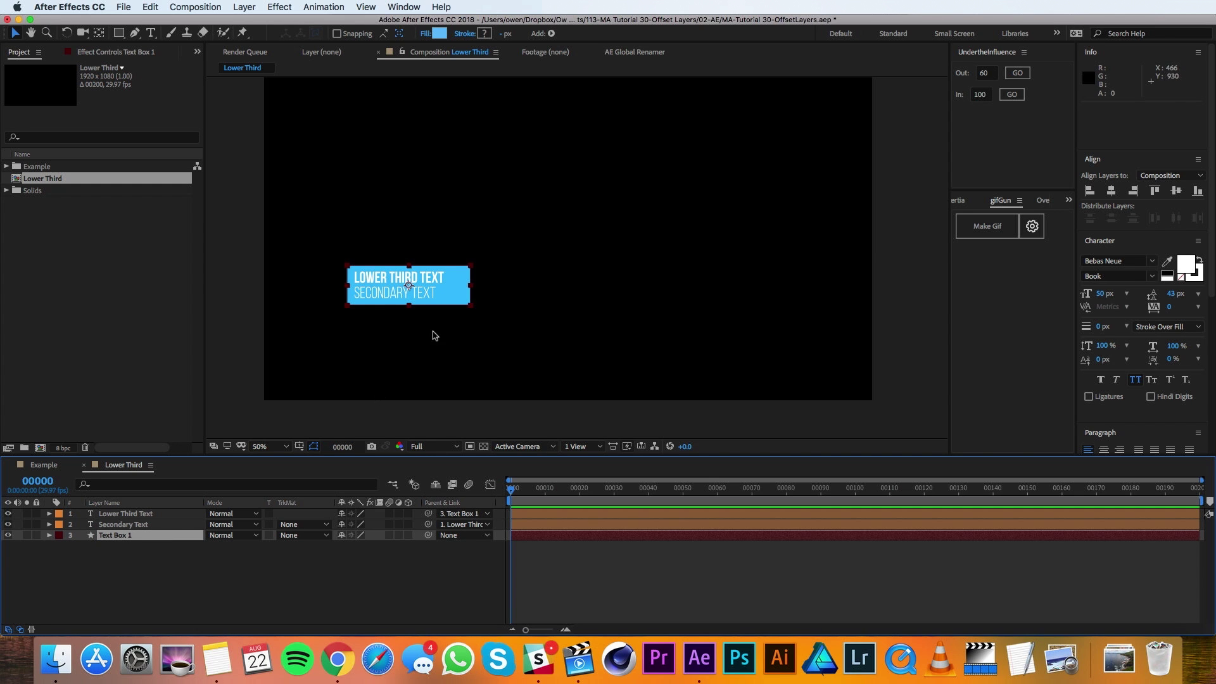
Show the title/action safe guides and move the text box lower in frame
key("apostrophe")
left_click_drag(454, 285, 470, 345)
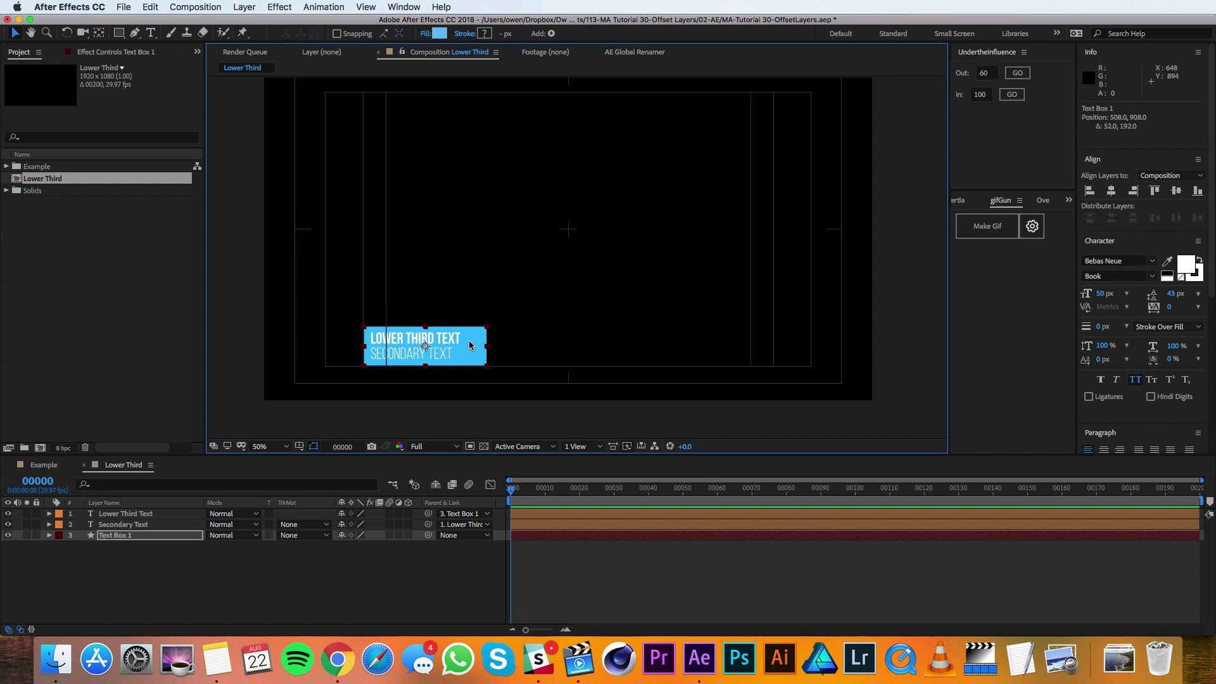
key("Up")
key("Up")
key("Down")
key("Down")
left_click(316, 570)
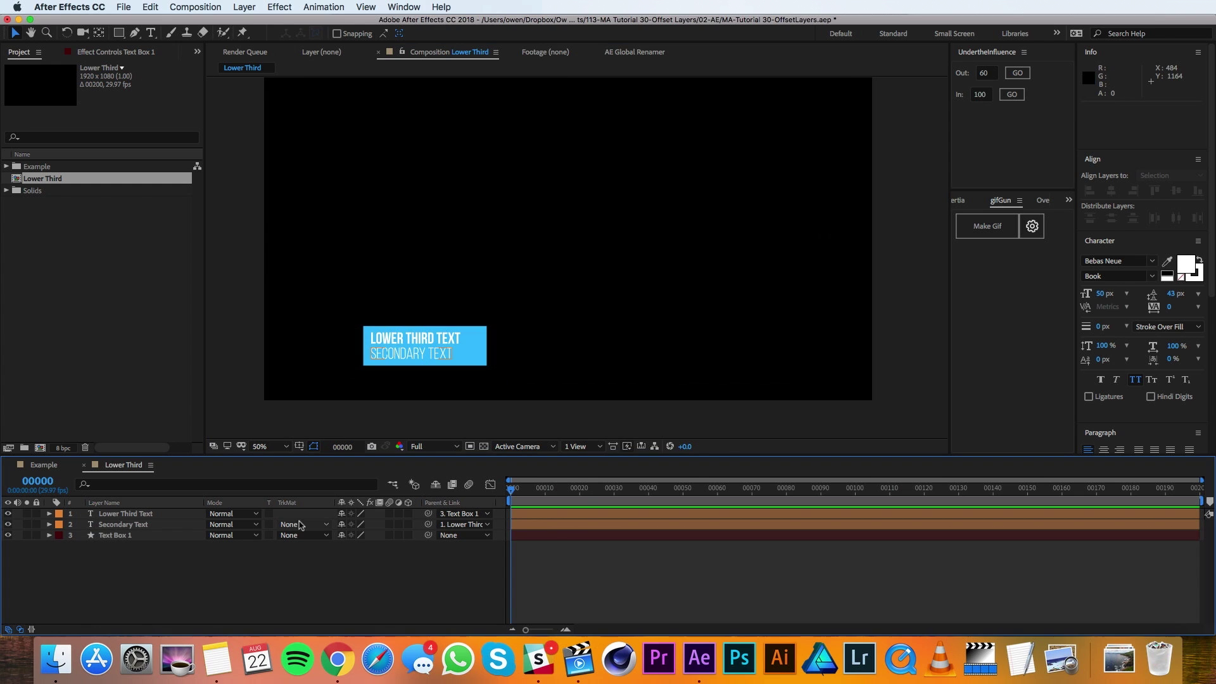
Keyframe Text Box 1's Position at frames 20 and 40, starting below frame at frame 0
left_click(581, 492)
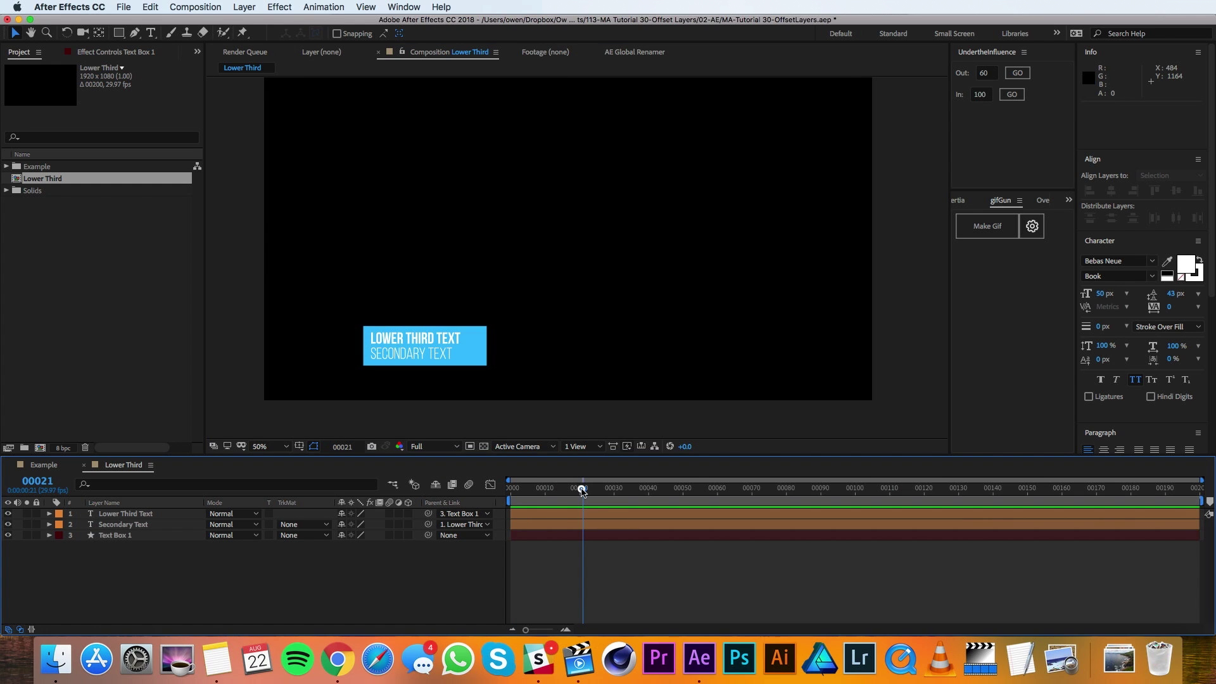
left_click(127, 535)
key("p")
left_click(81, 546)
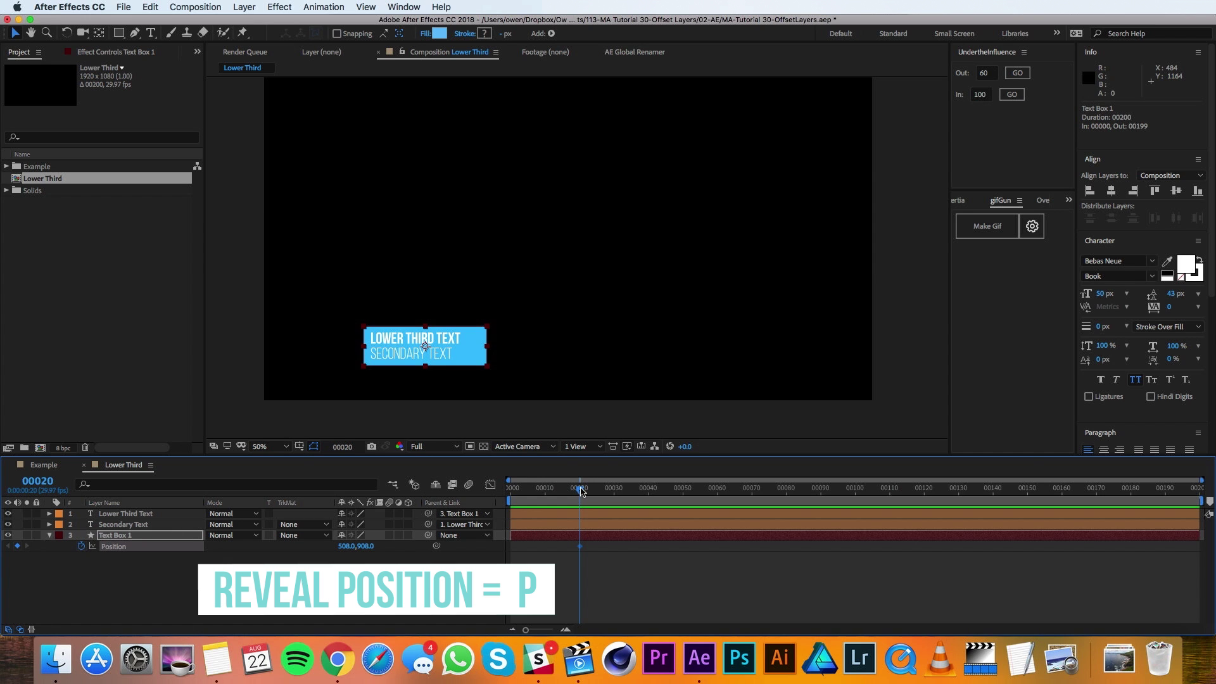
left_click_drag(582, 492, 649, 500)
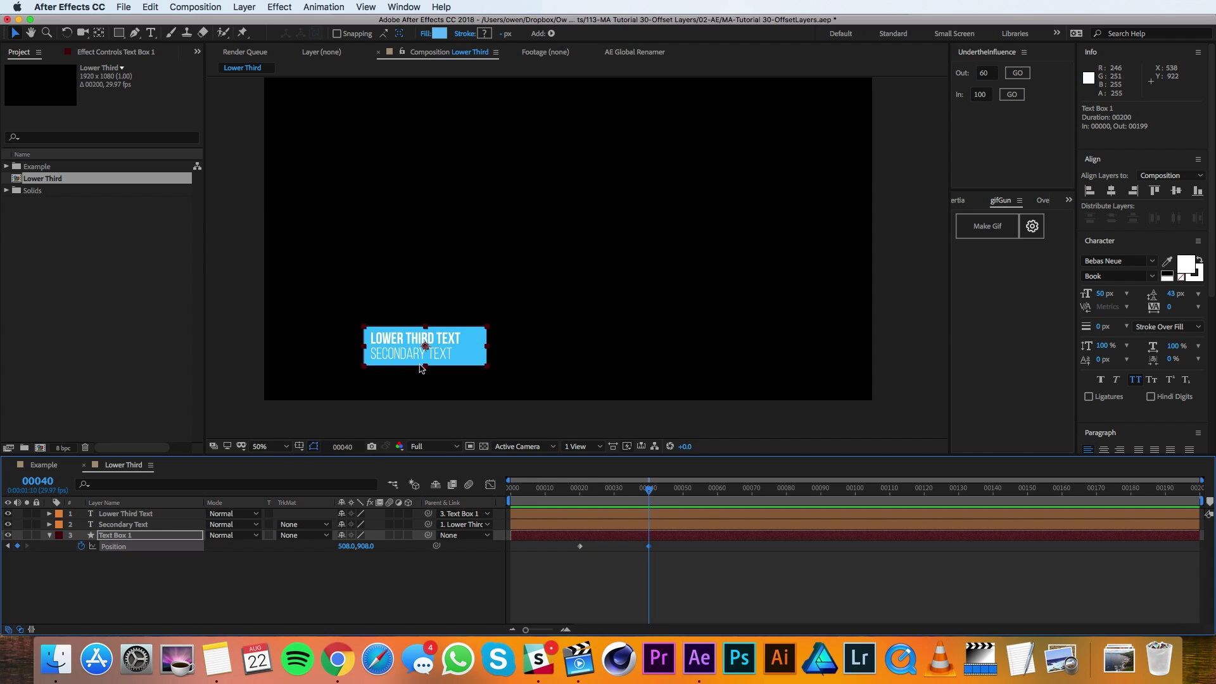
left_click_drag(547, 495, 510, 495)
left_click_drag(471, 346, 472, 421)
Slide the box off the left edge at frame 70 and scrub to review
left_click_drag(677, 493, 754, 512)
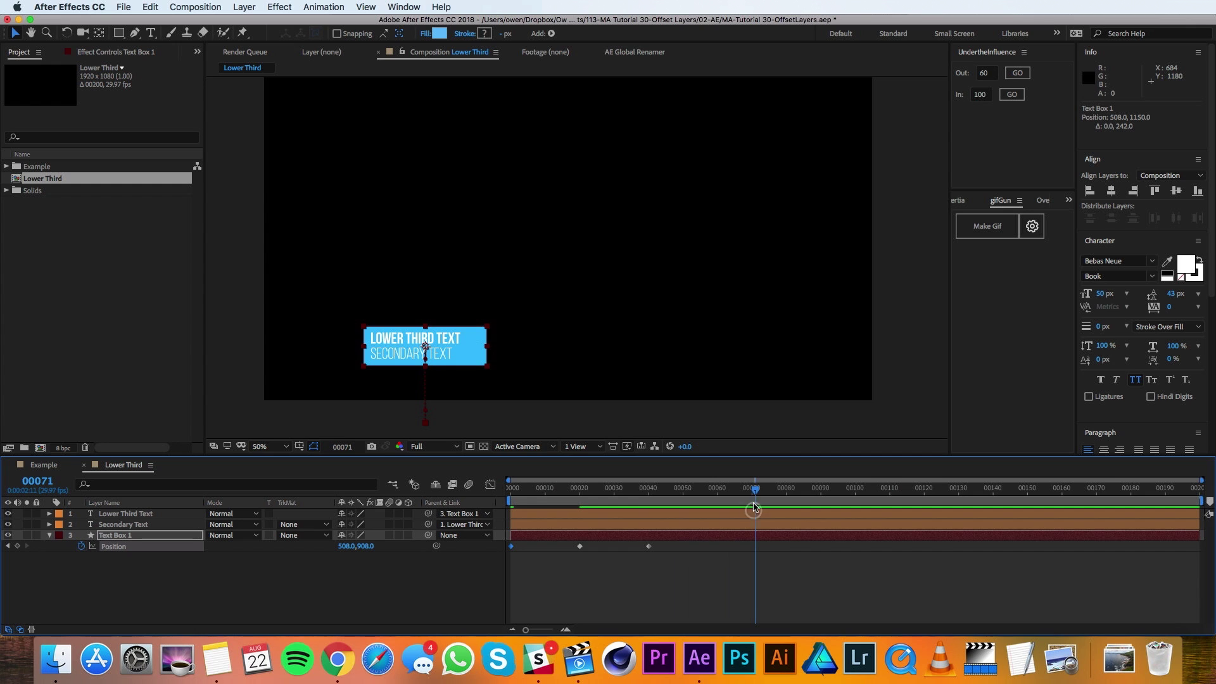
left_click(752, 490)
left_click_drag(478, 352, 250, 355)
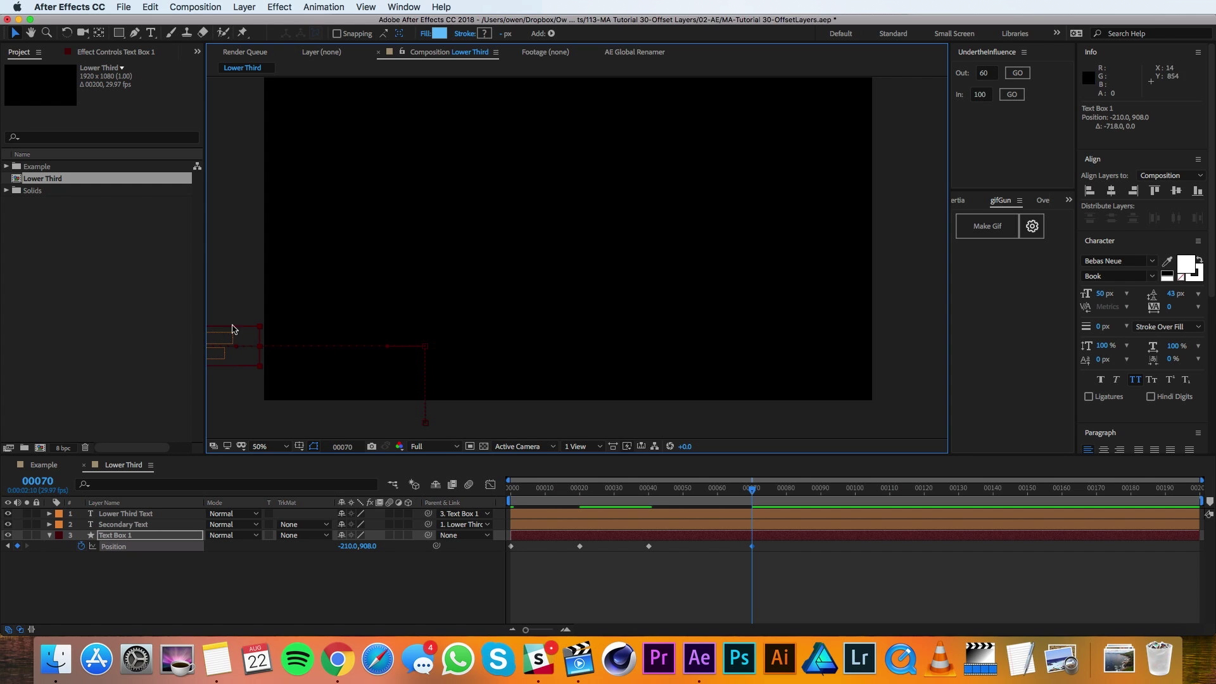
left_click_drag(524, 493, 697, 490)
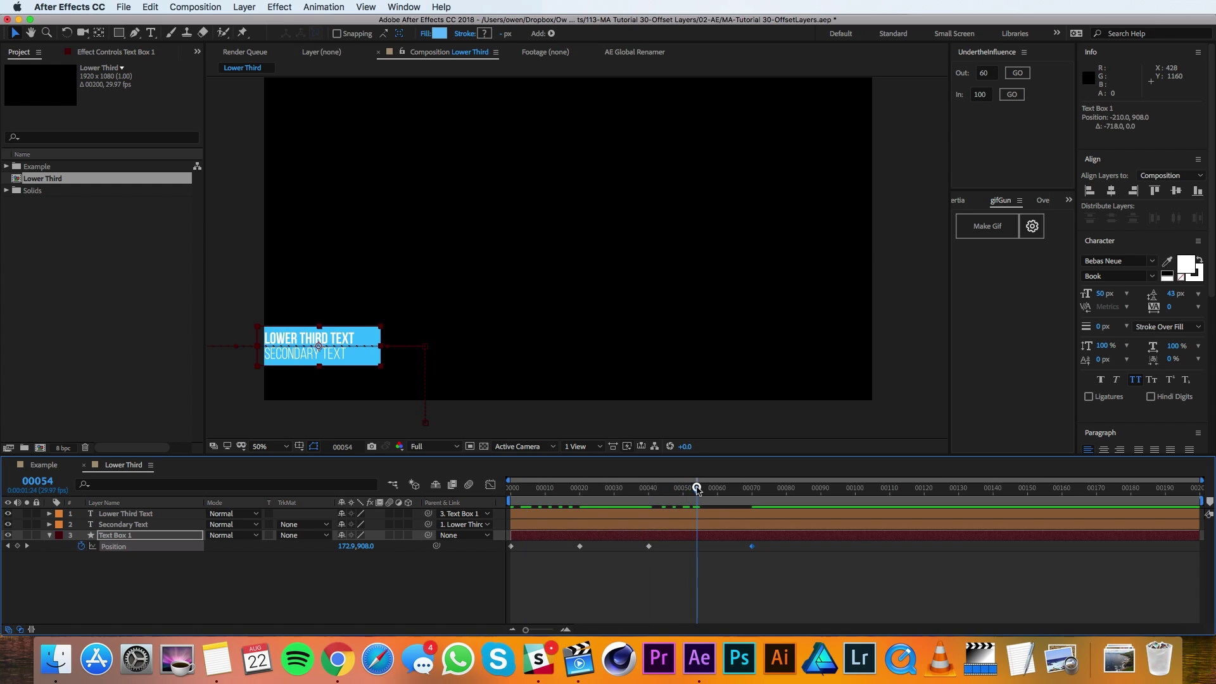
Ease all Text Box 1 Position keyframes (60 out, 100 in) and preview the animation
left_click(112, 548)
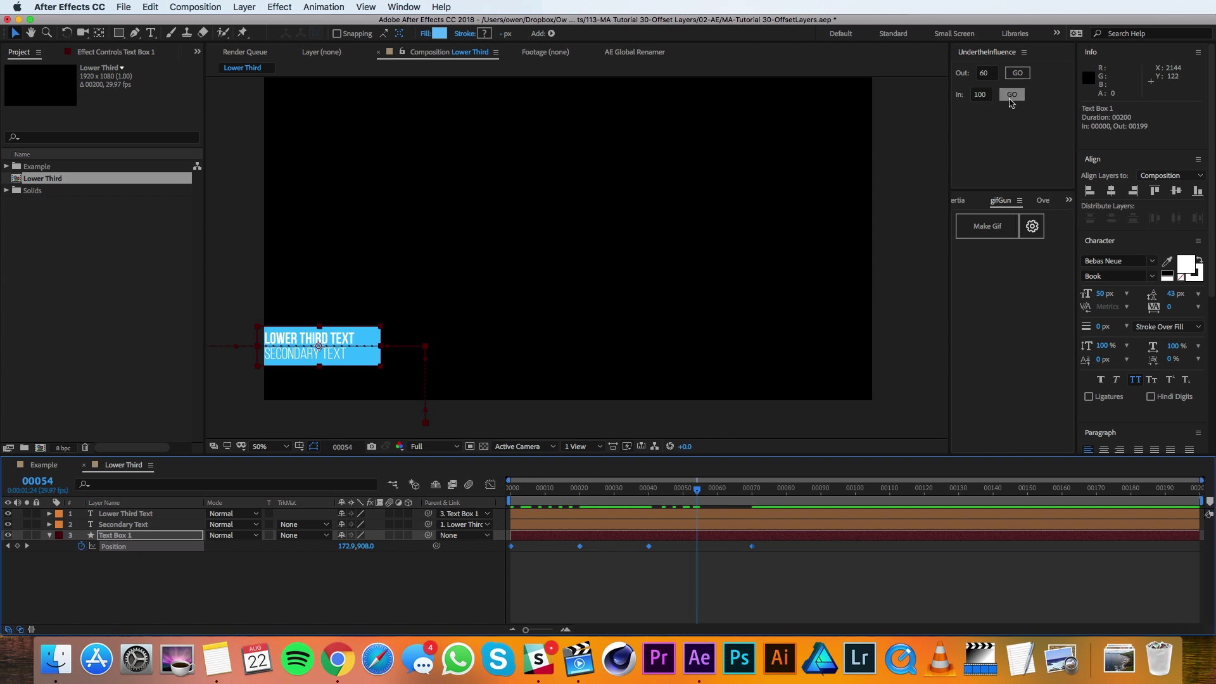
left_click(1015, 73)
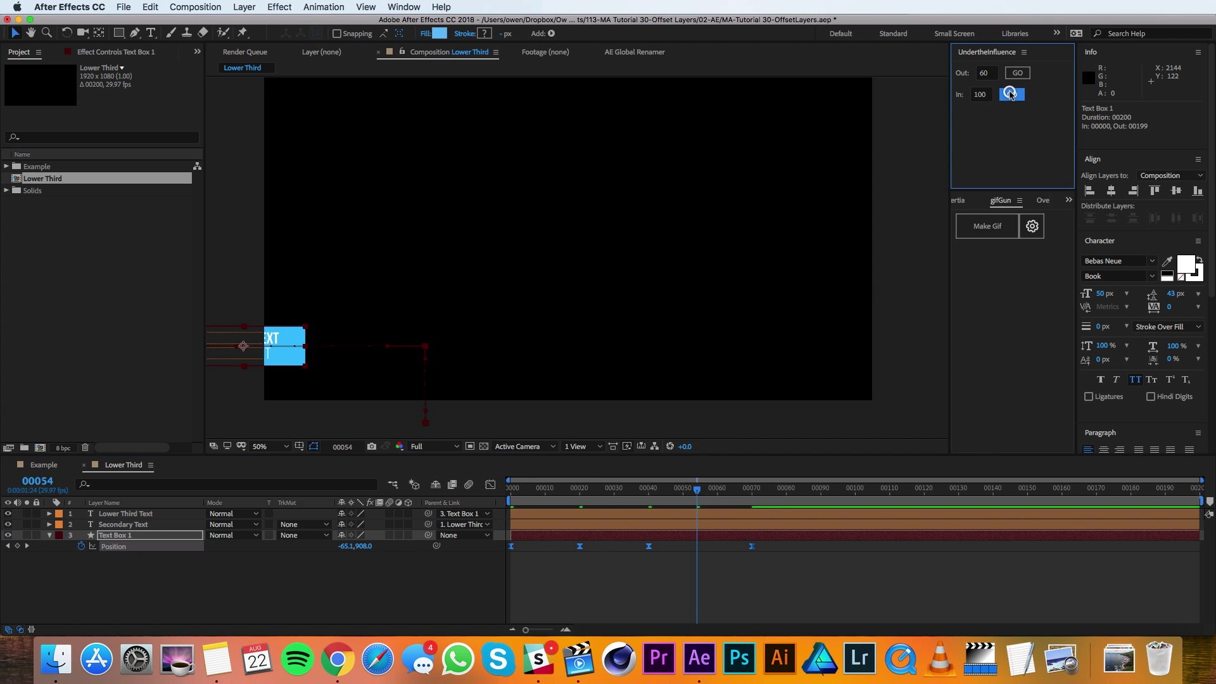
left_click(761, 491)
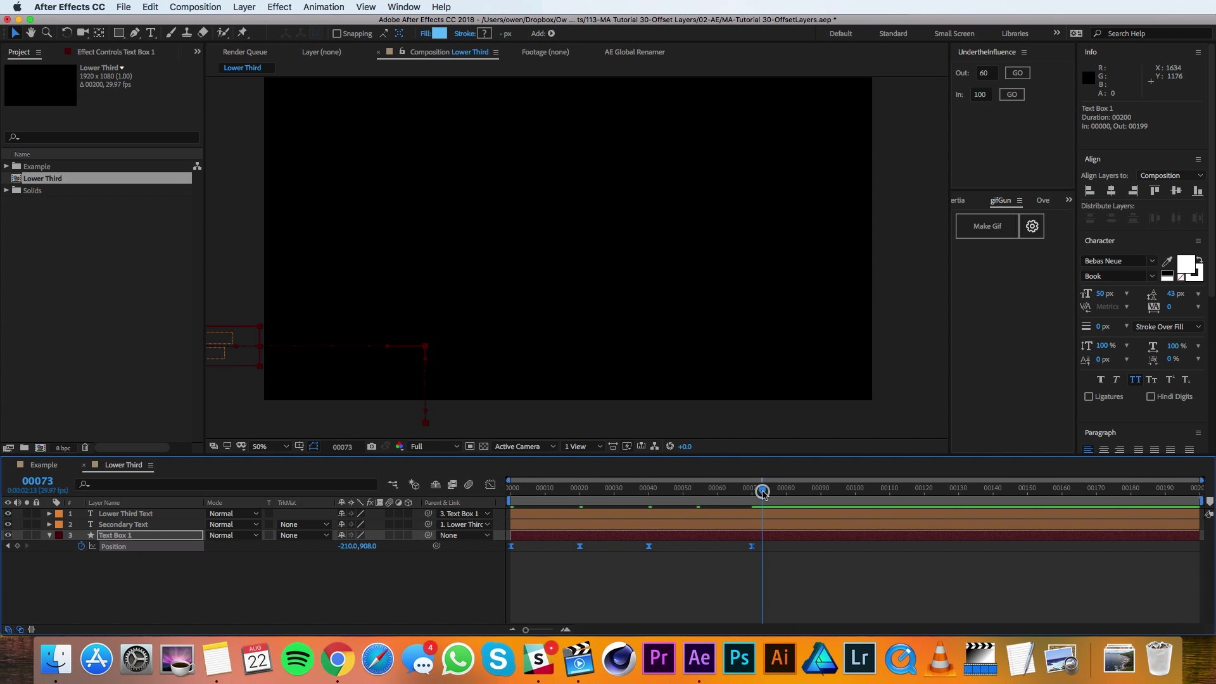
key("space")
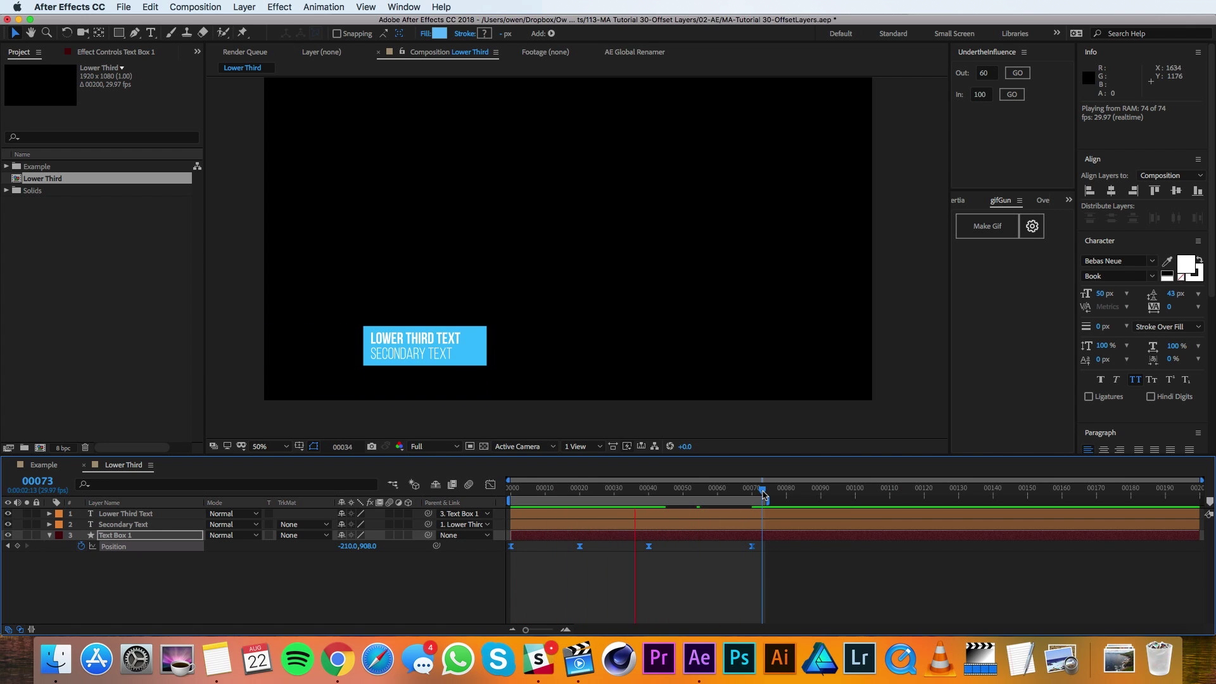
left_click_drag(764, 493, 753, 490)
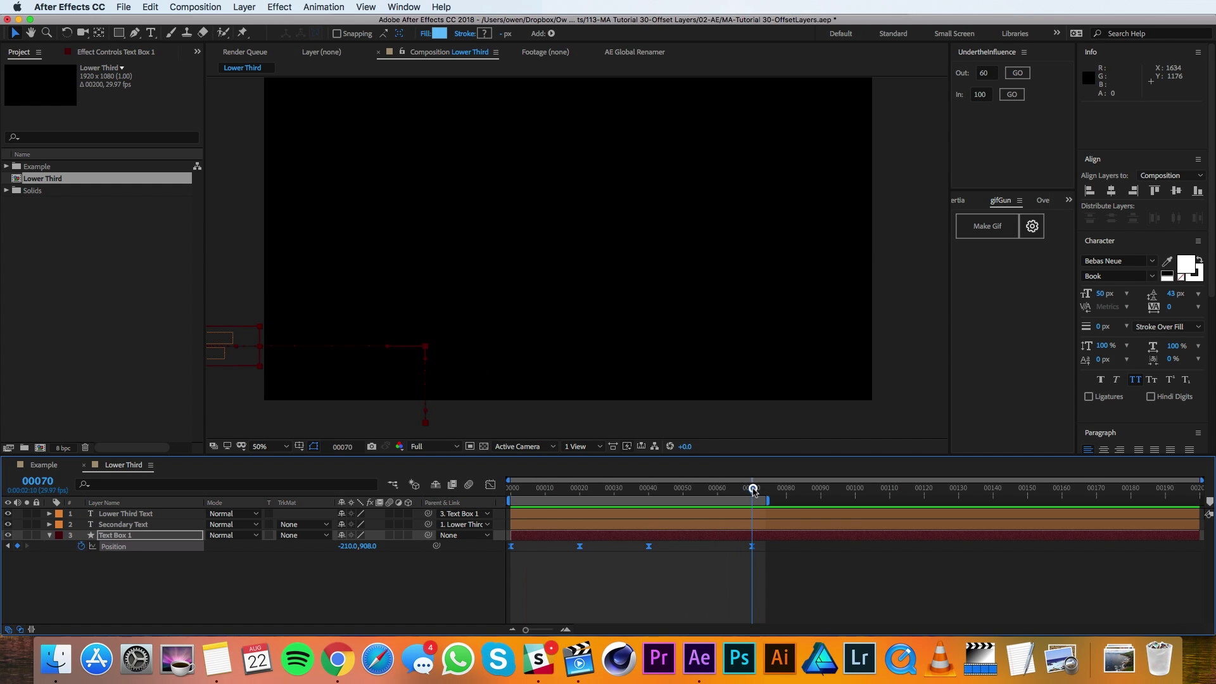
left_click(689, 575)
Push Text Box 1's frame-70 position further off the left edge
left_click(689, 534)
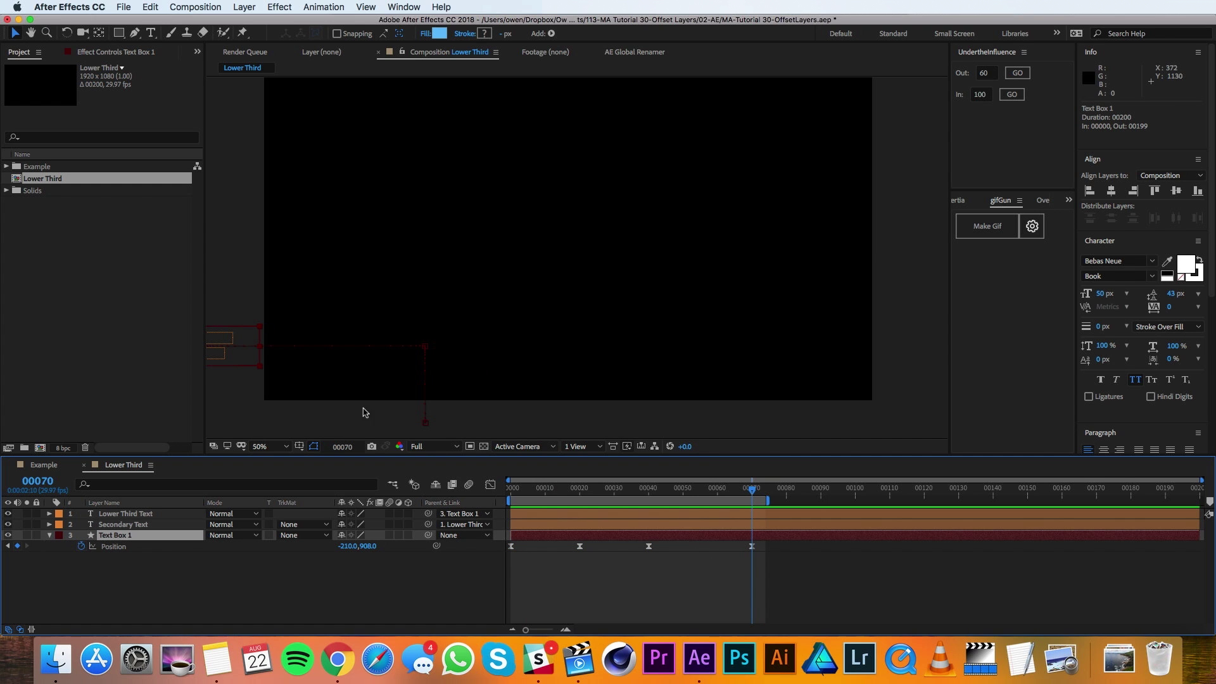
left_click_drag(239, 363, 228, 366)
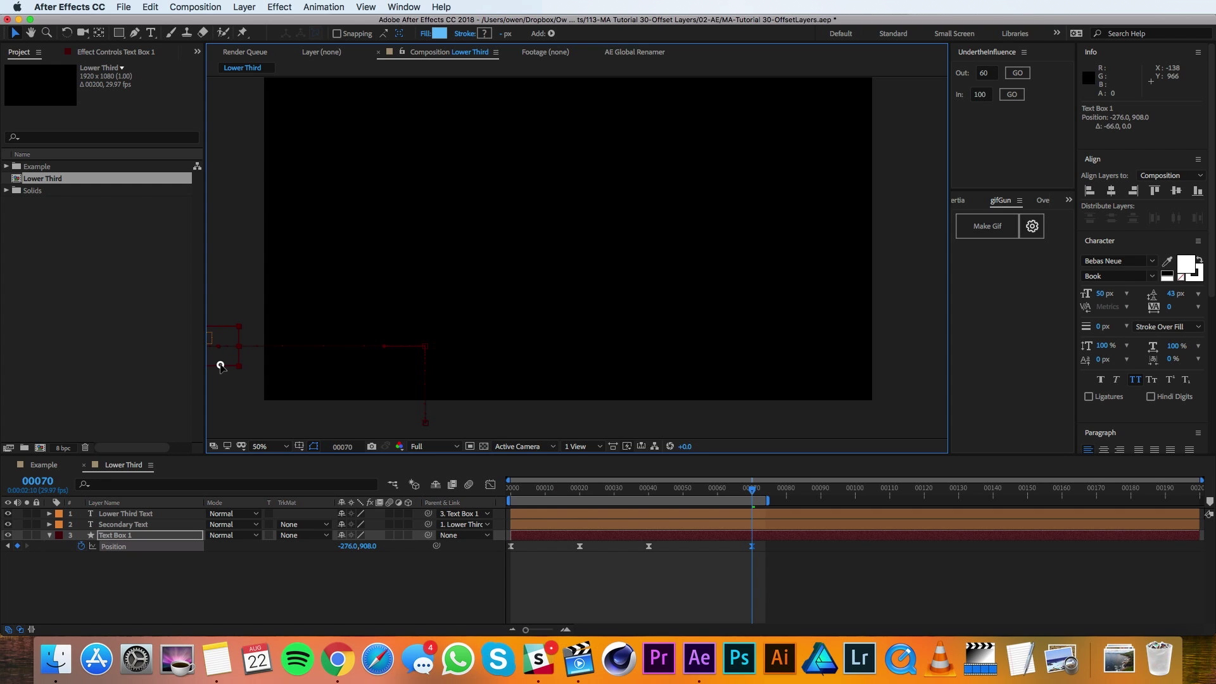
left_click_drag(219, 366, 217, 361)
key("j")
left_click(383, 105)
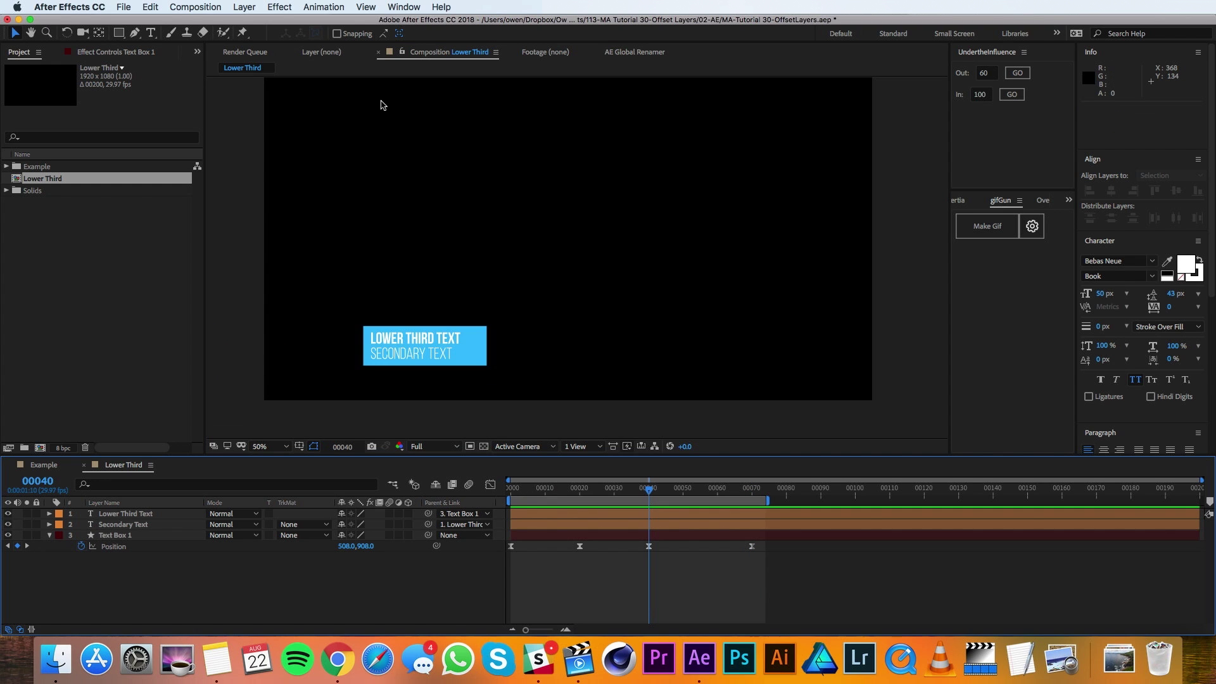
Add a null object layer named Controller
left_click(244, 6)
mouse_move(256, 22)
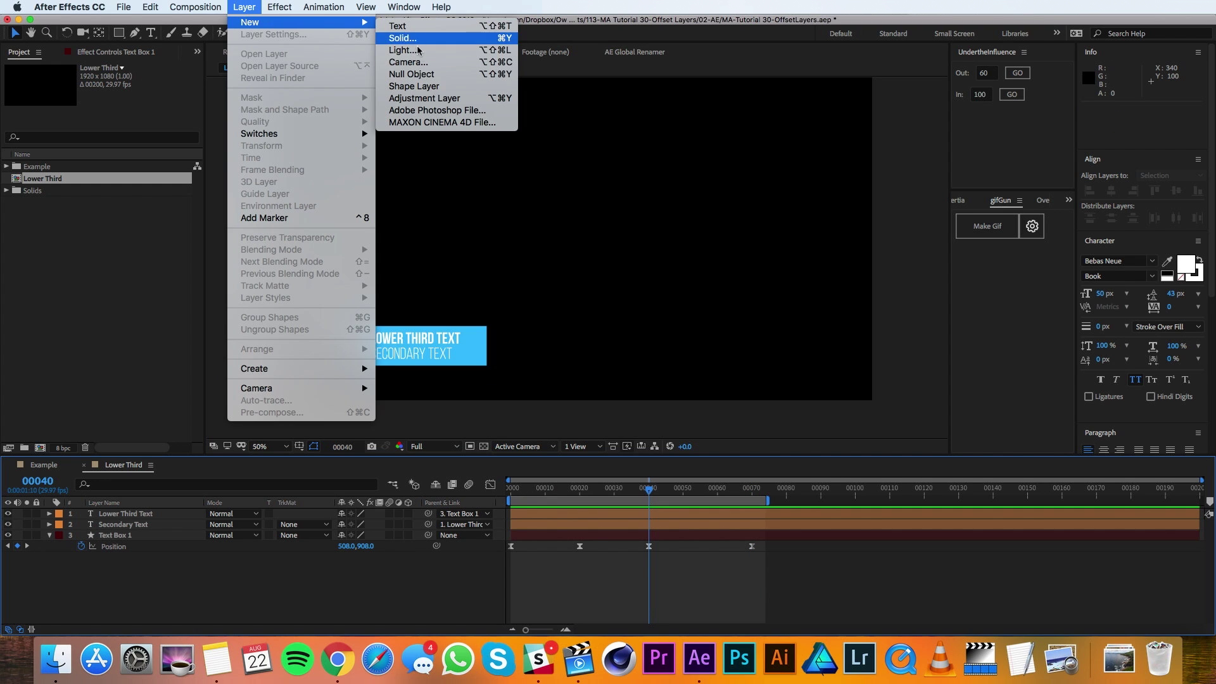
left_click(428, 75)
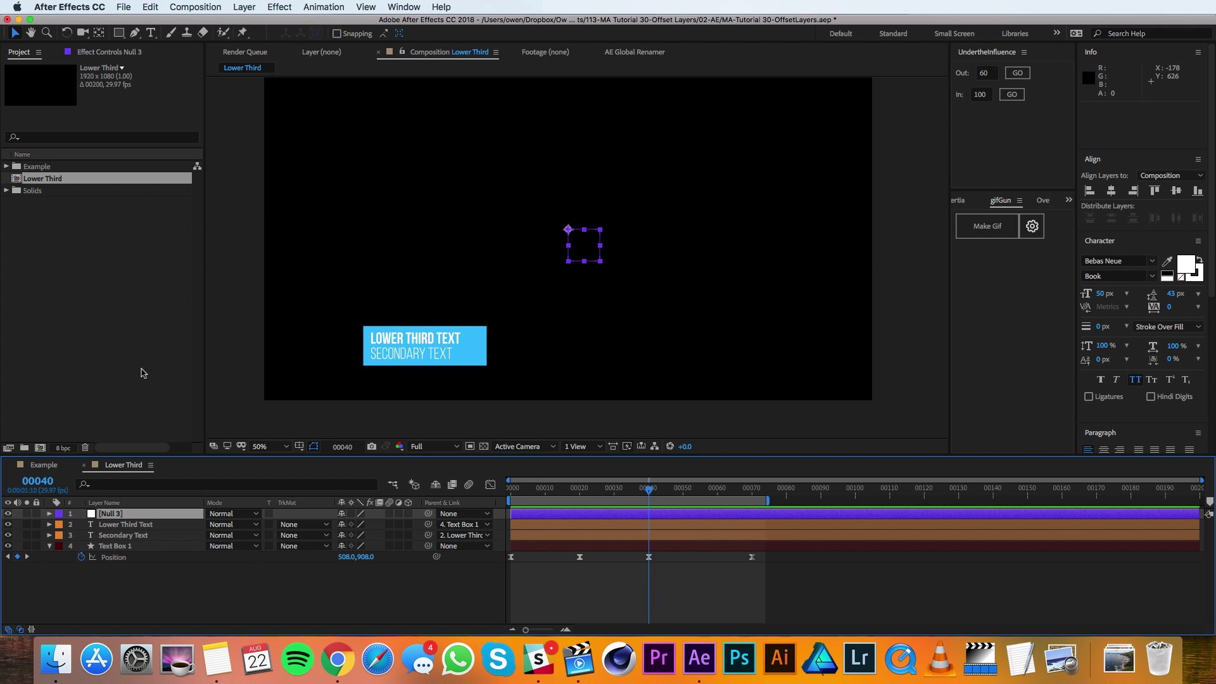
key("Return")
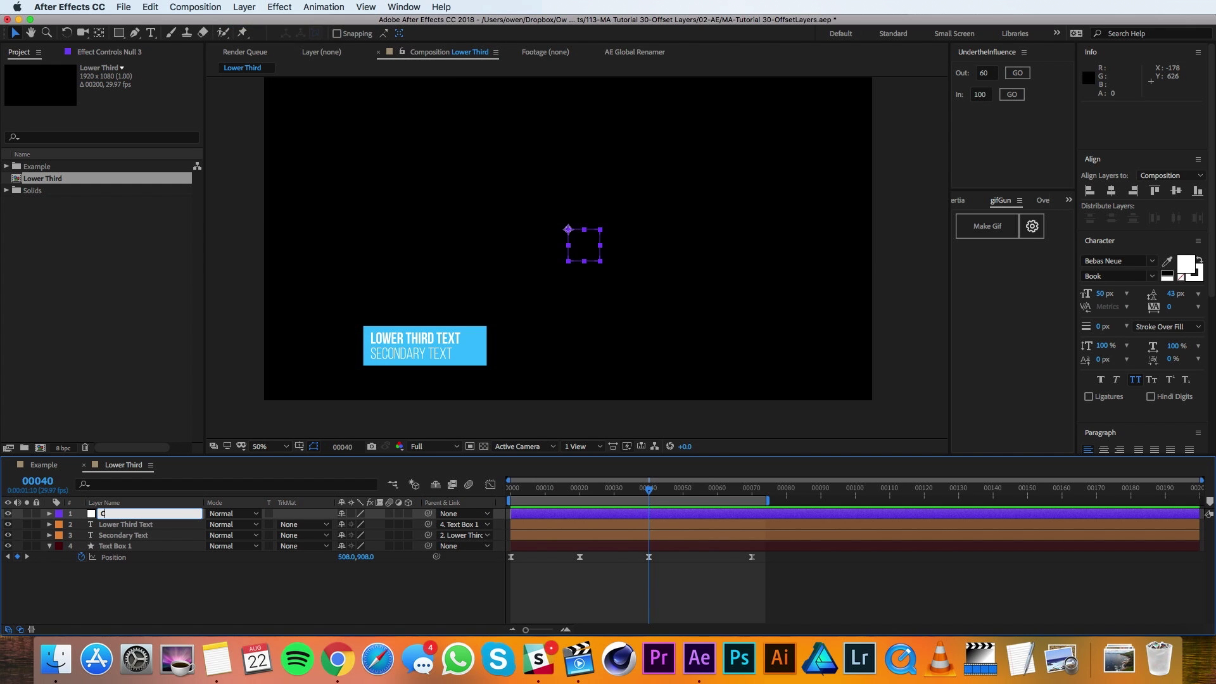
key("Return")
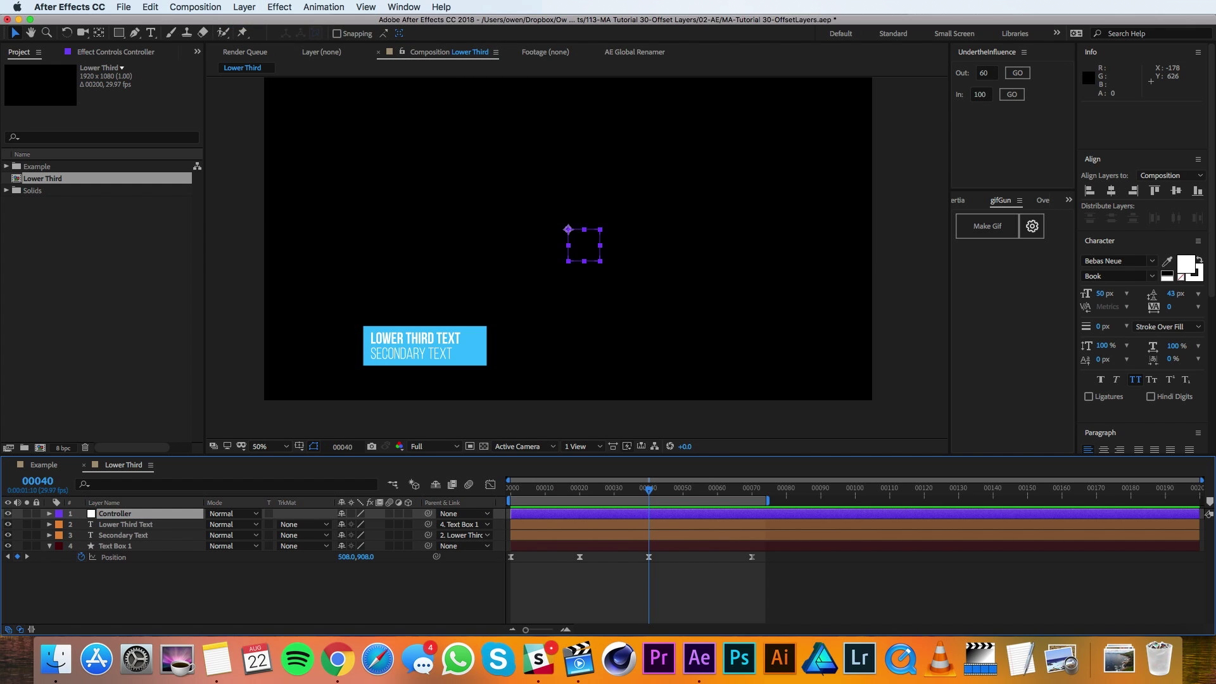
Add a Slider Control effect to Controller and rename it Delay
left_click(279, 7)
mouse_move(348, 152)
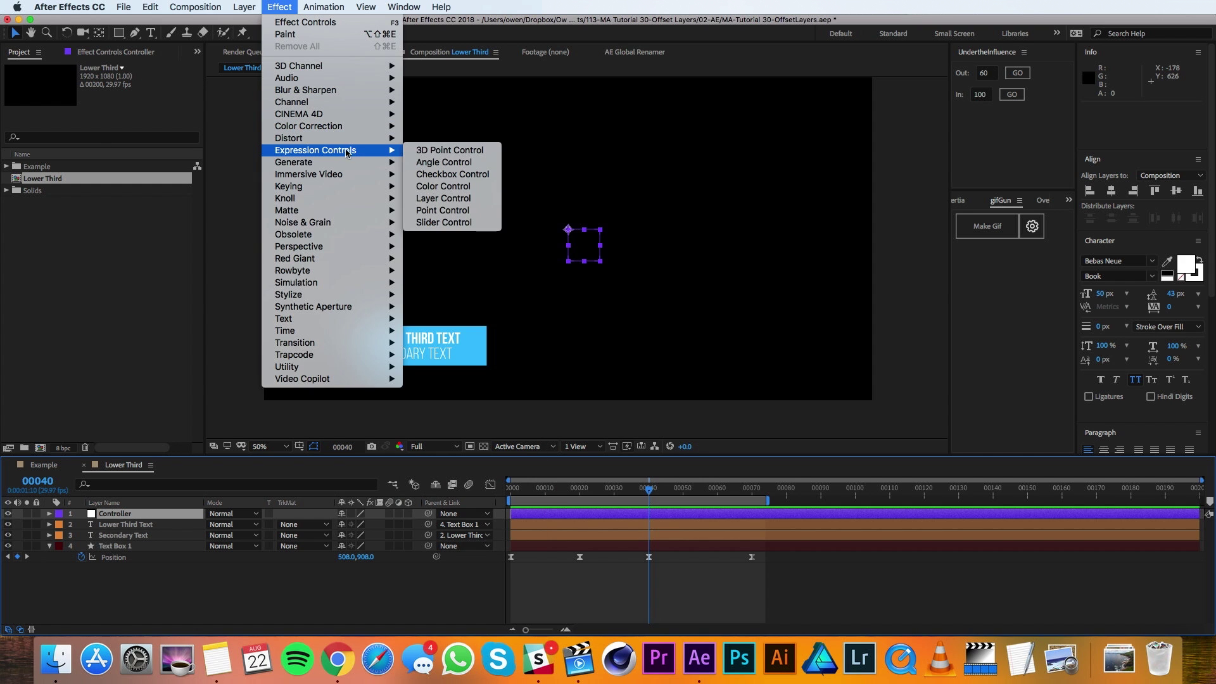
left_click(450, 223)
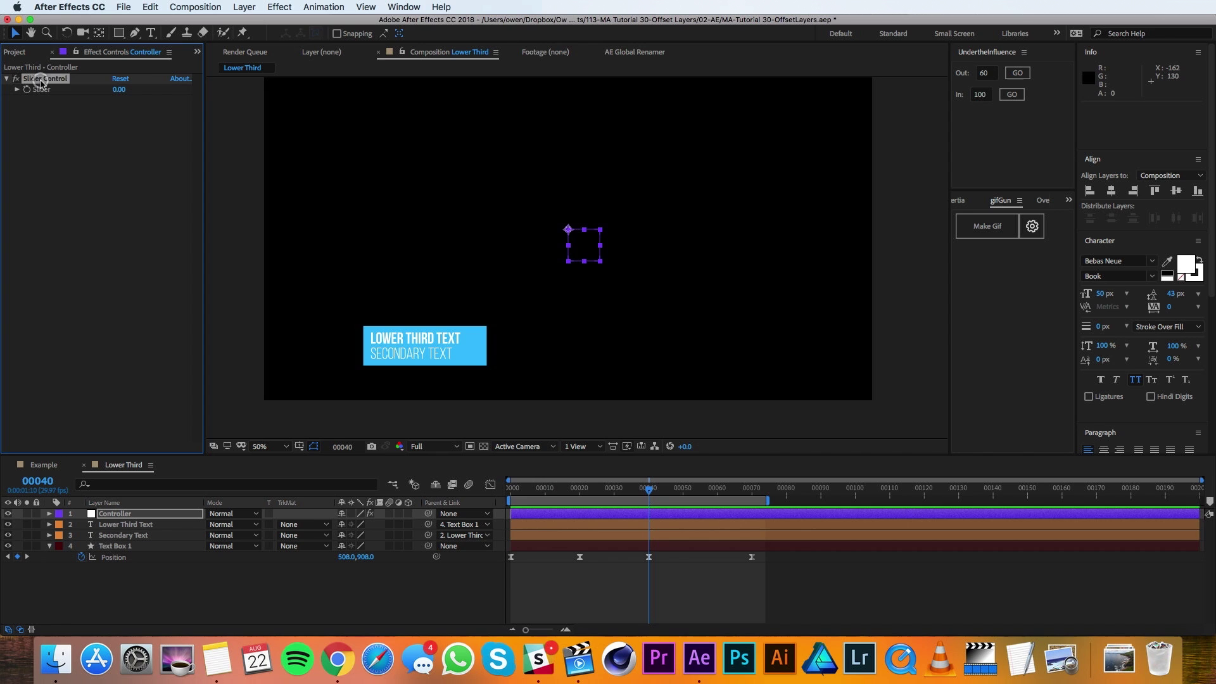
key("Return")
type("Delay")
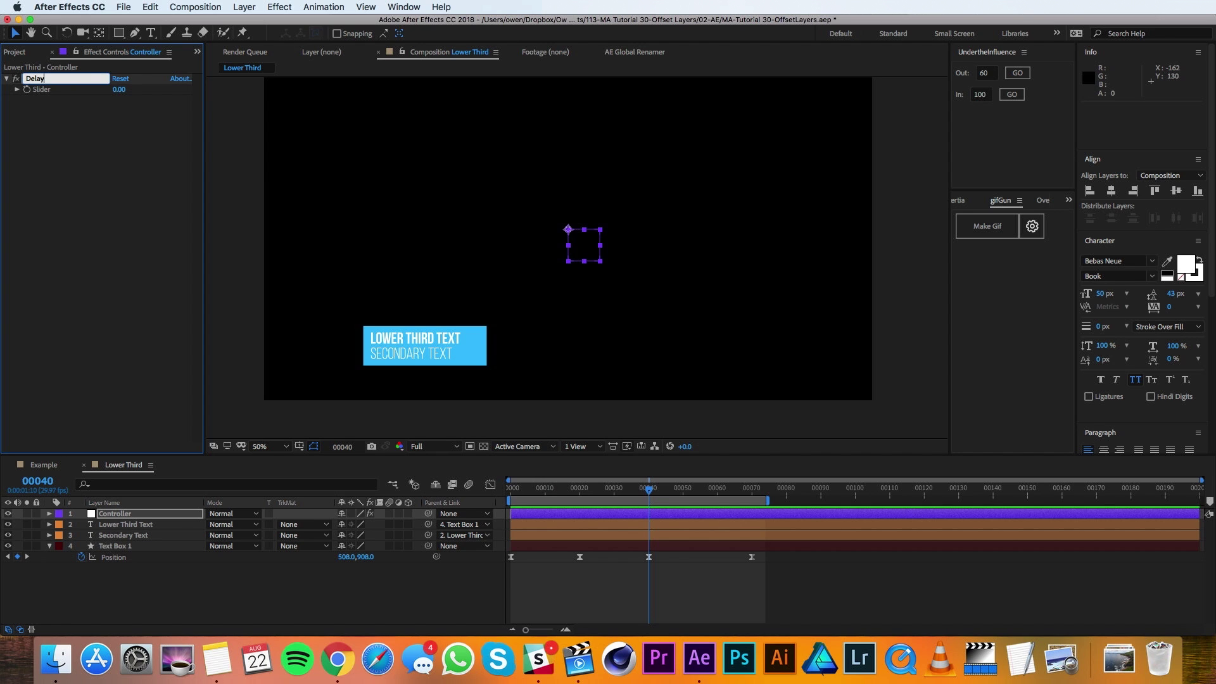
key("Return")
left_click(154, 545)
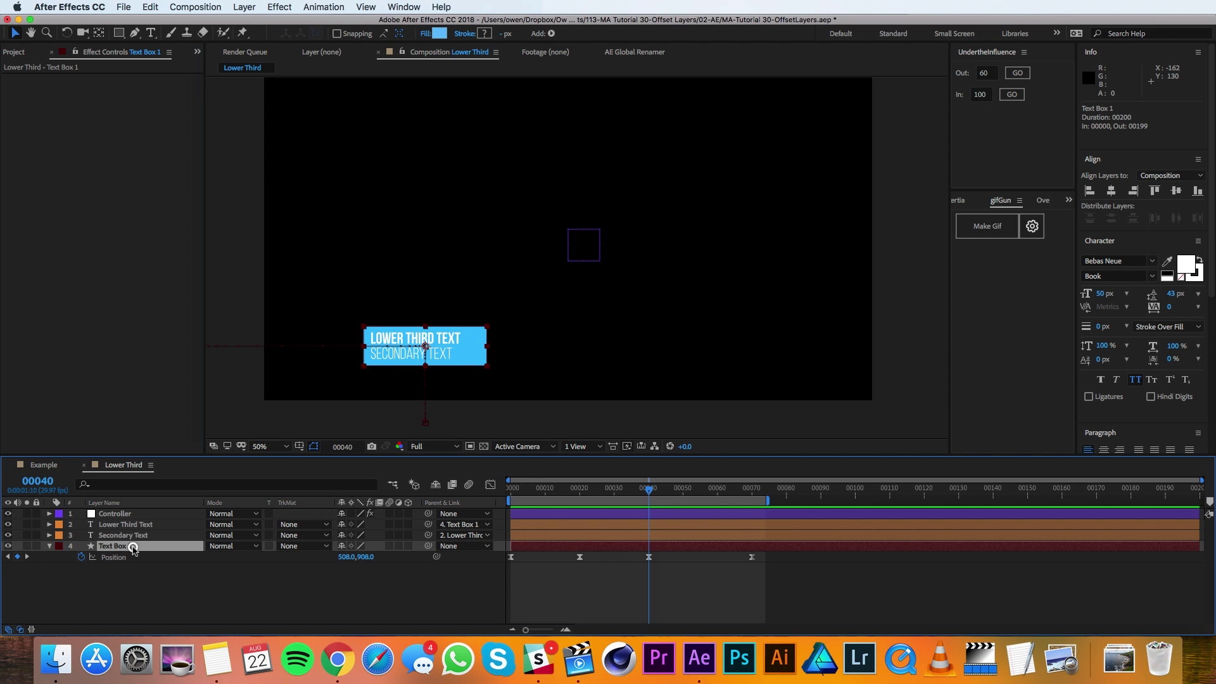
Duplicate Text Box 1 as Text Box 2, clear its Position keyframes, and move it below
key("super+d")
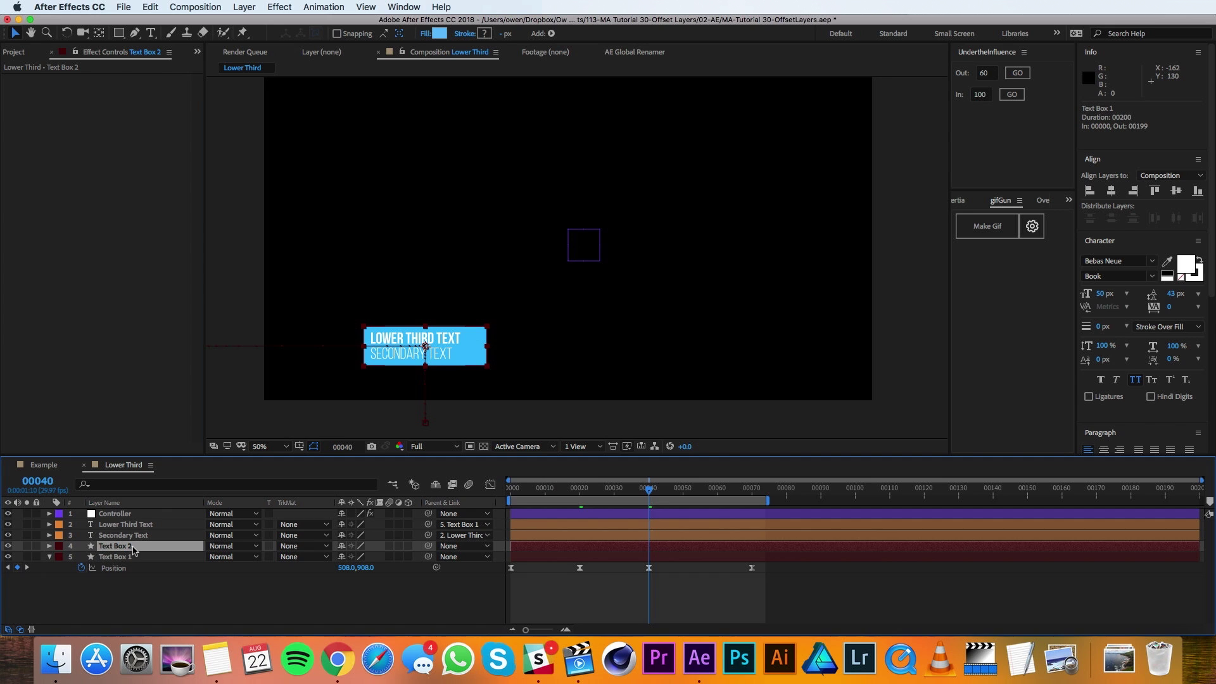
key("p")
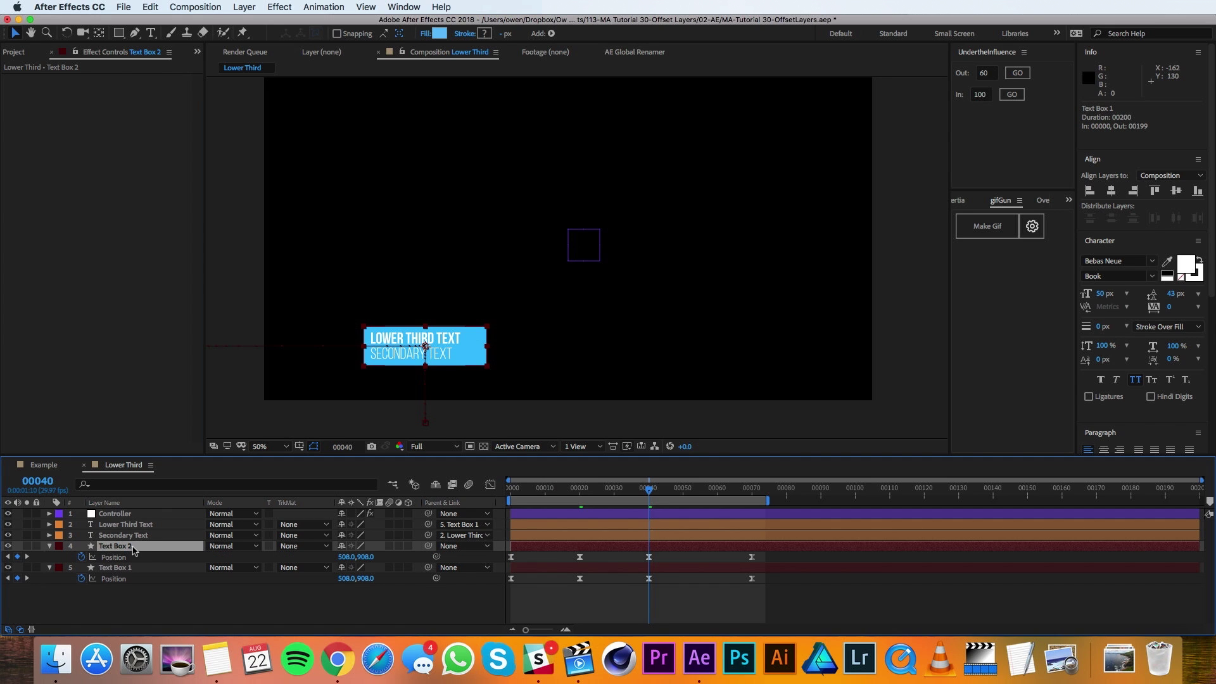
left_click(81, 558)
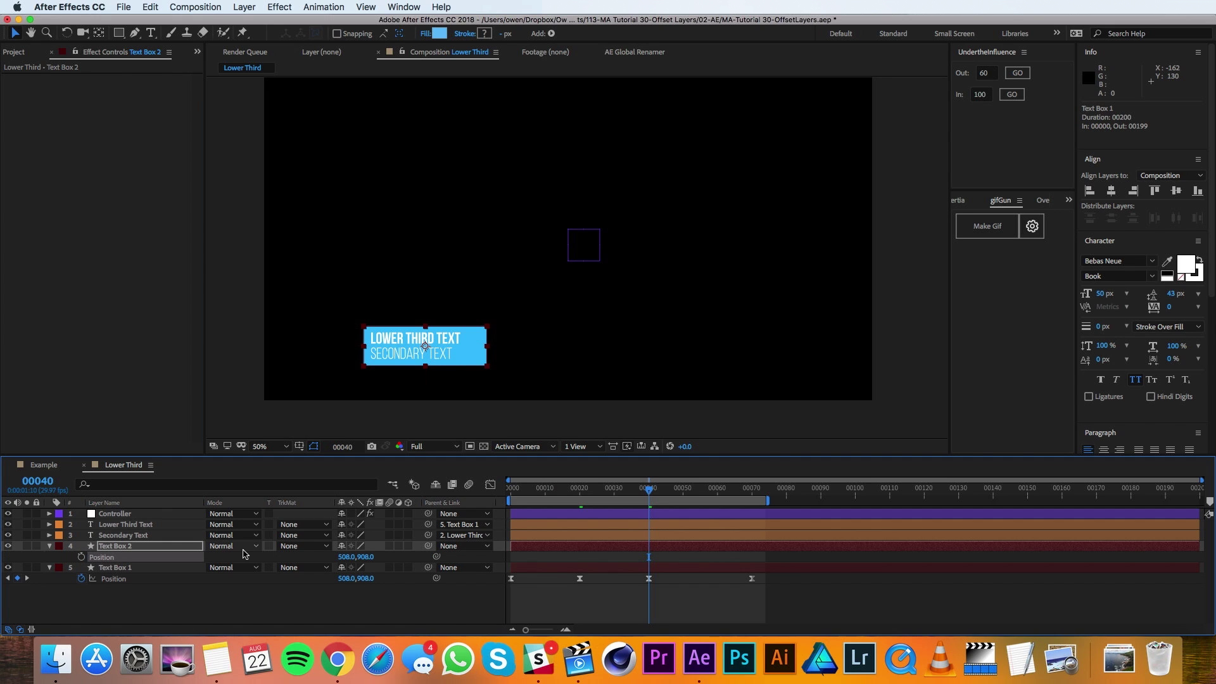
left_click_drag(124, 545, 125, 577)
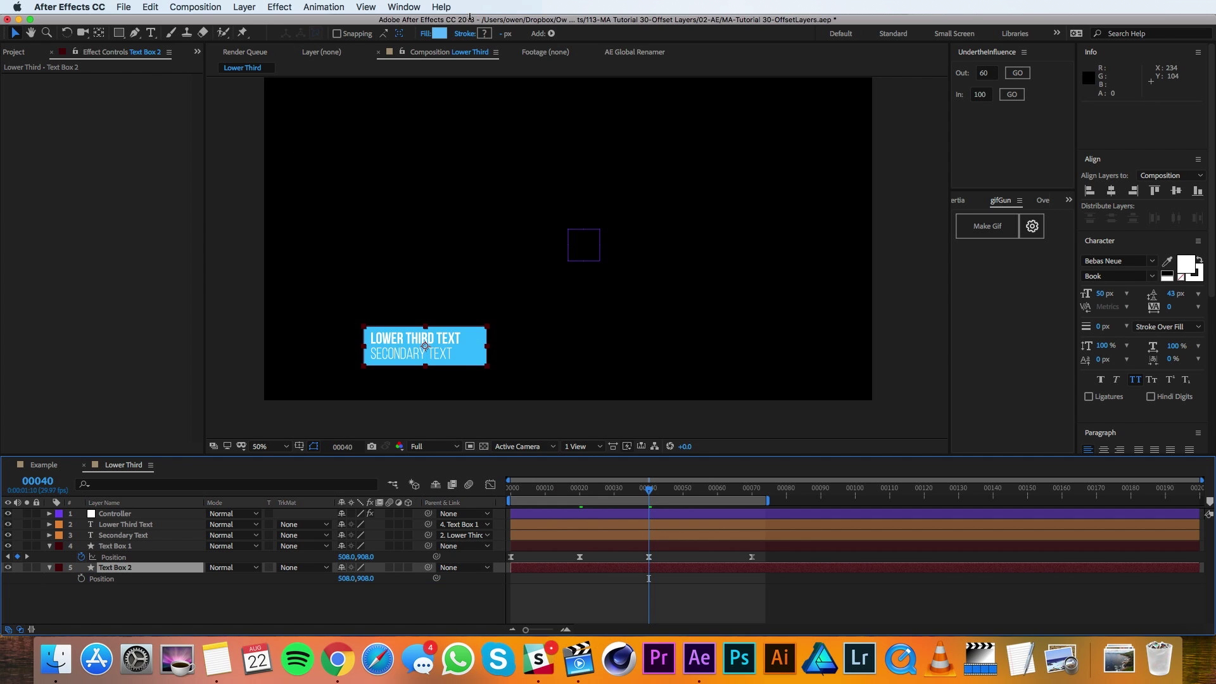
Make Text Box 2's fill magenta (C76ED9) and add an expression to its Position
left_click(441, 34)
left_click(749, 247)
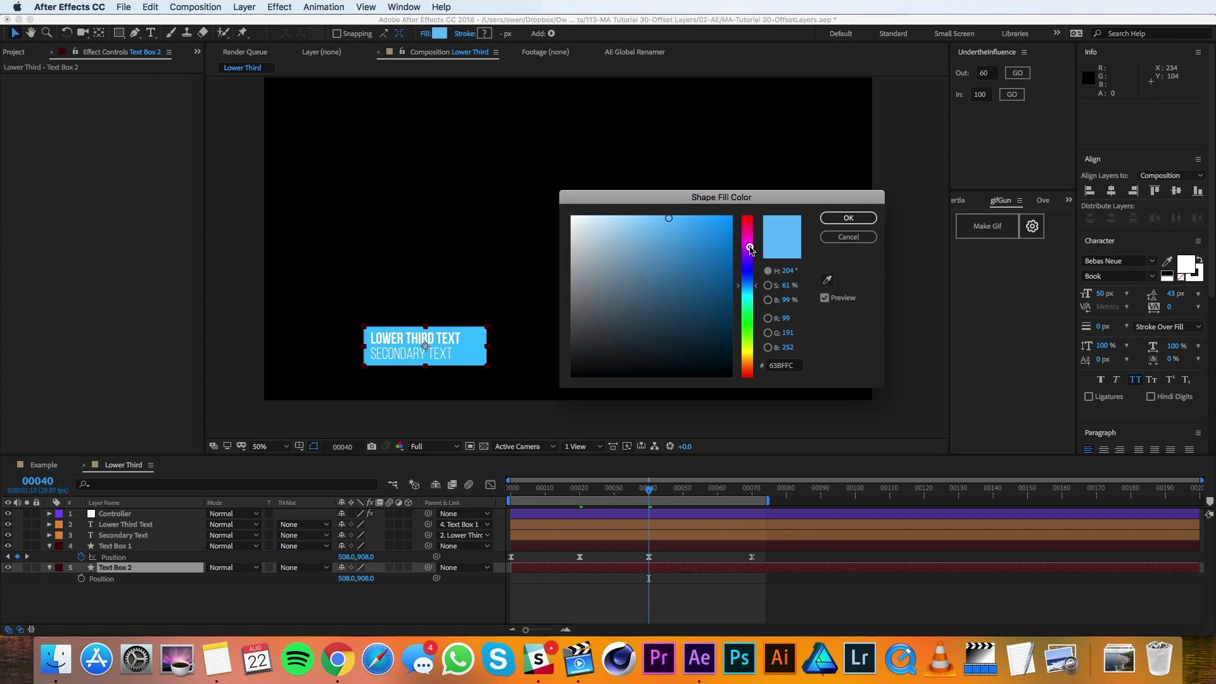
left_click_drag(723, 237, 655, 240)
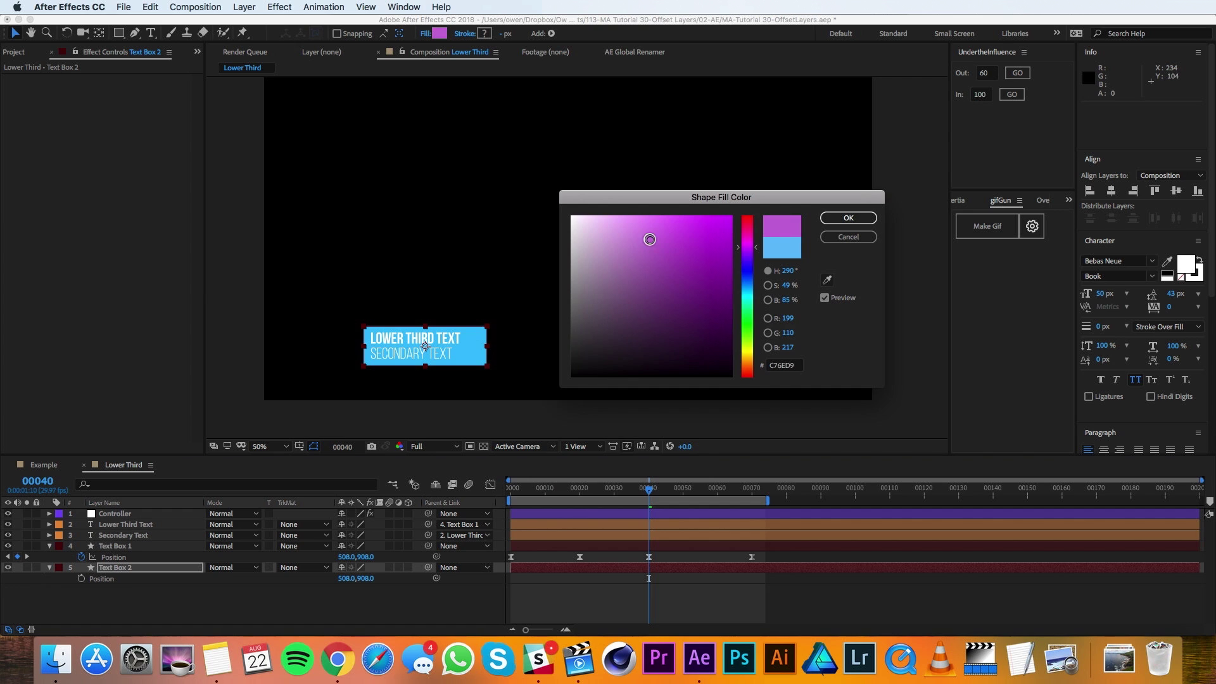
left_click(849, 218)
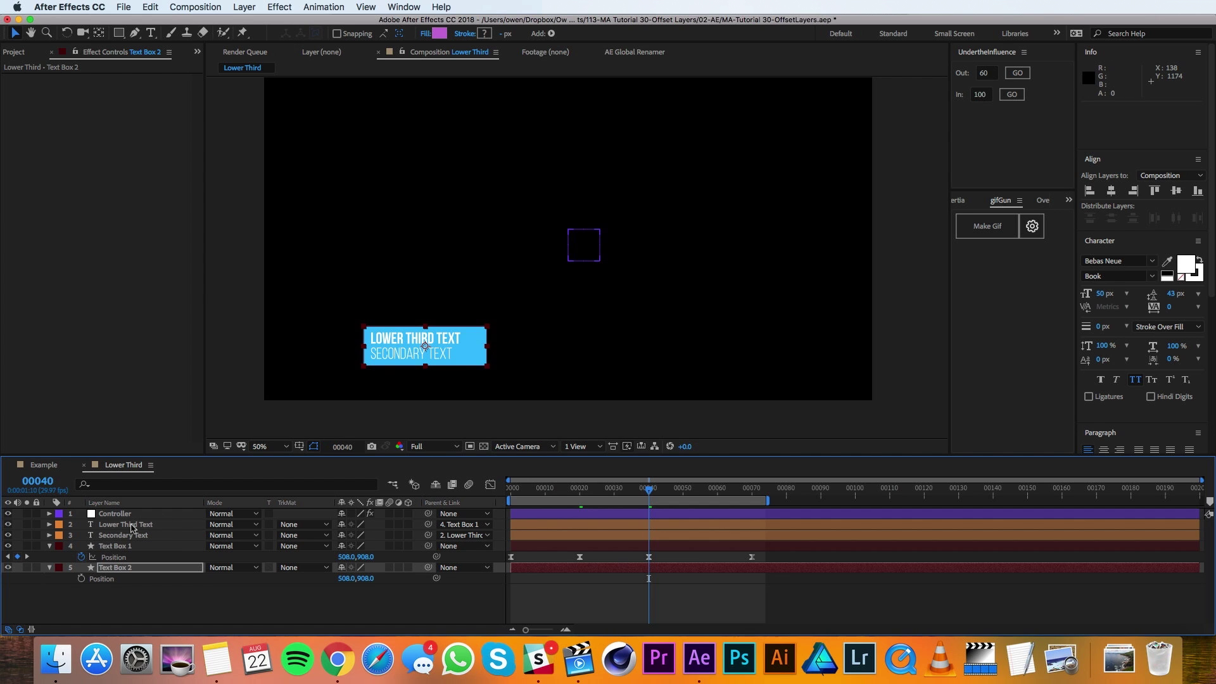
left_click(82, 579, "alt")
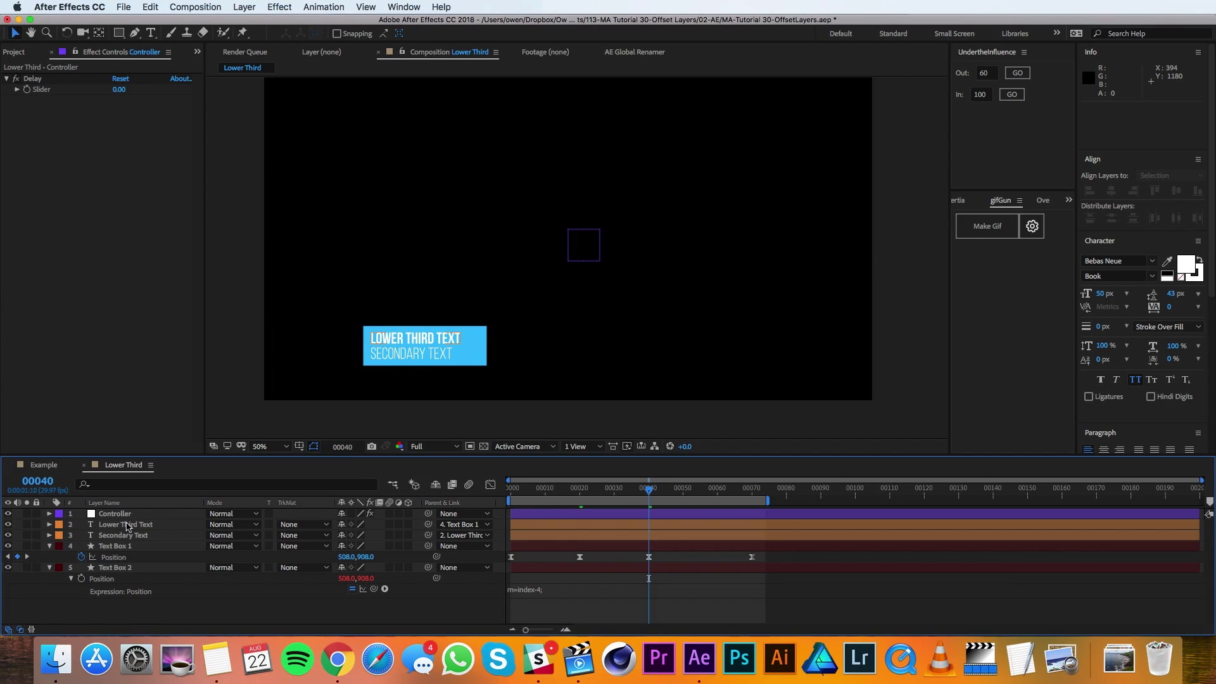
Set the Controller's Delay slider to 0.10 and check the delayed box
left_click(118, 514)
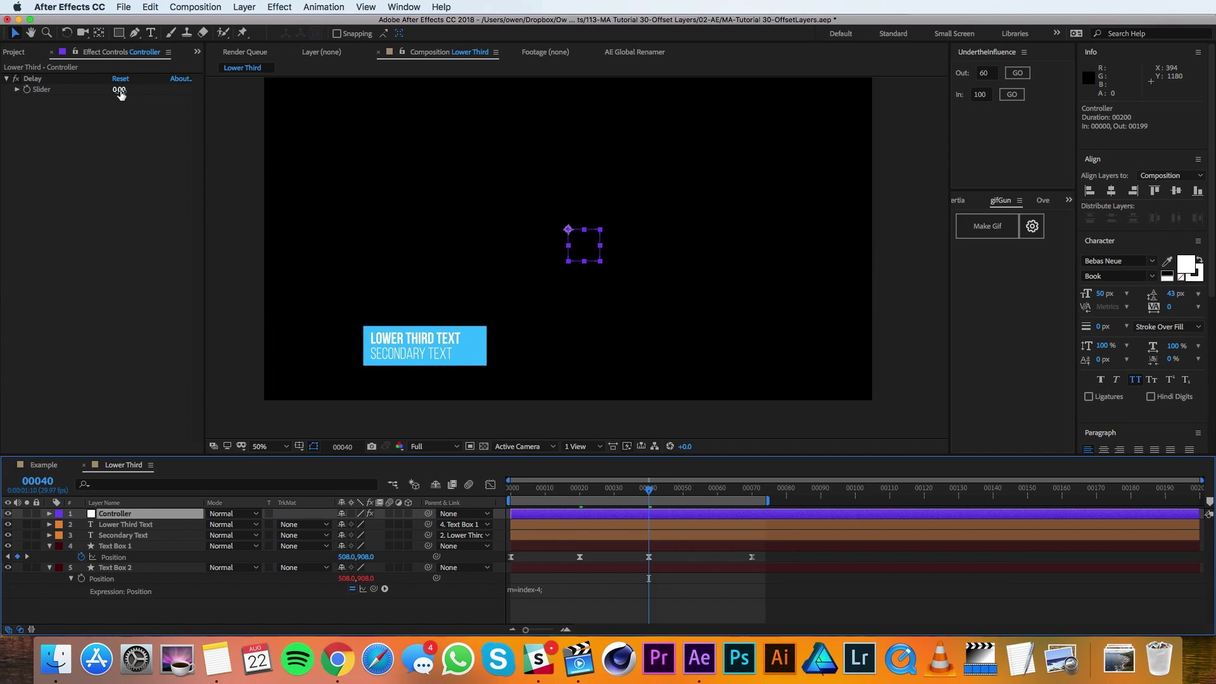
left_click(119, 89)
type(".1")
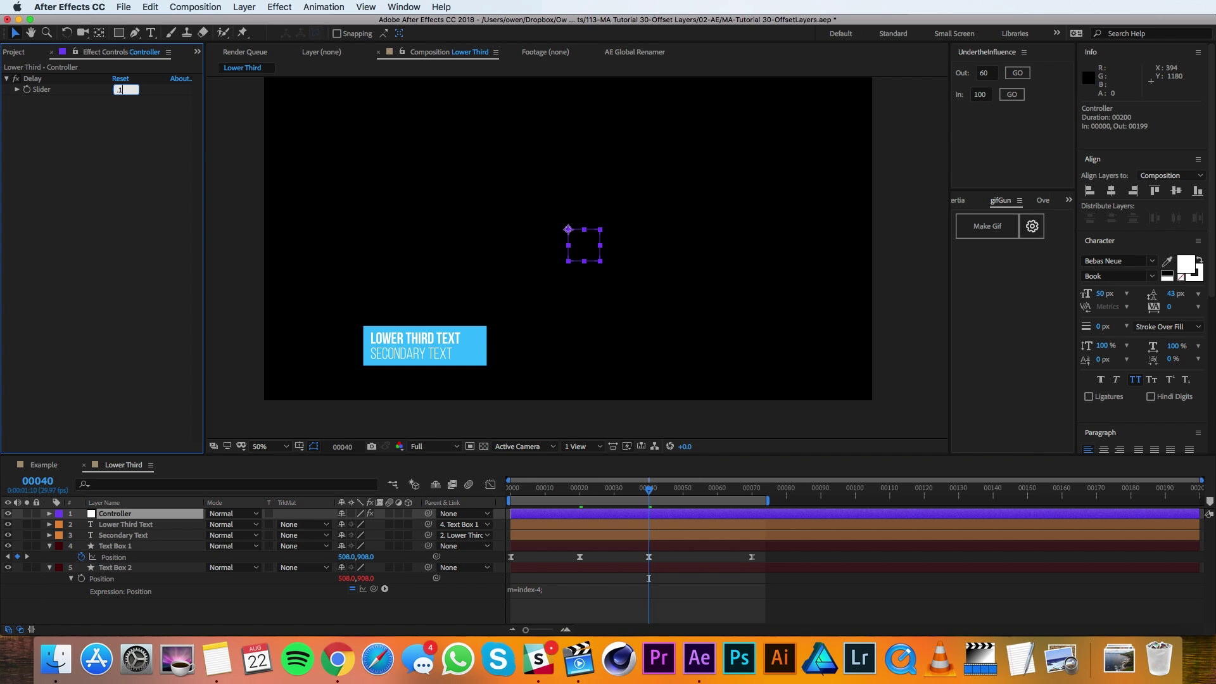
key("Return")
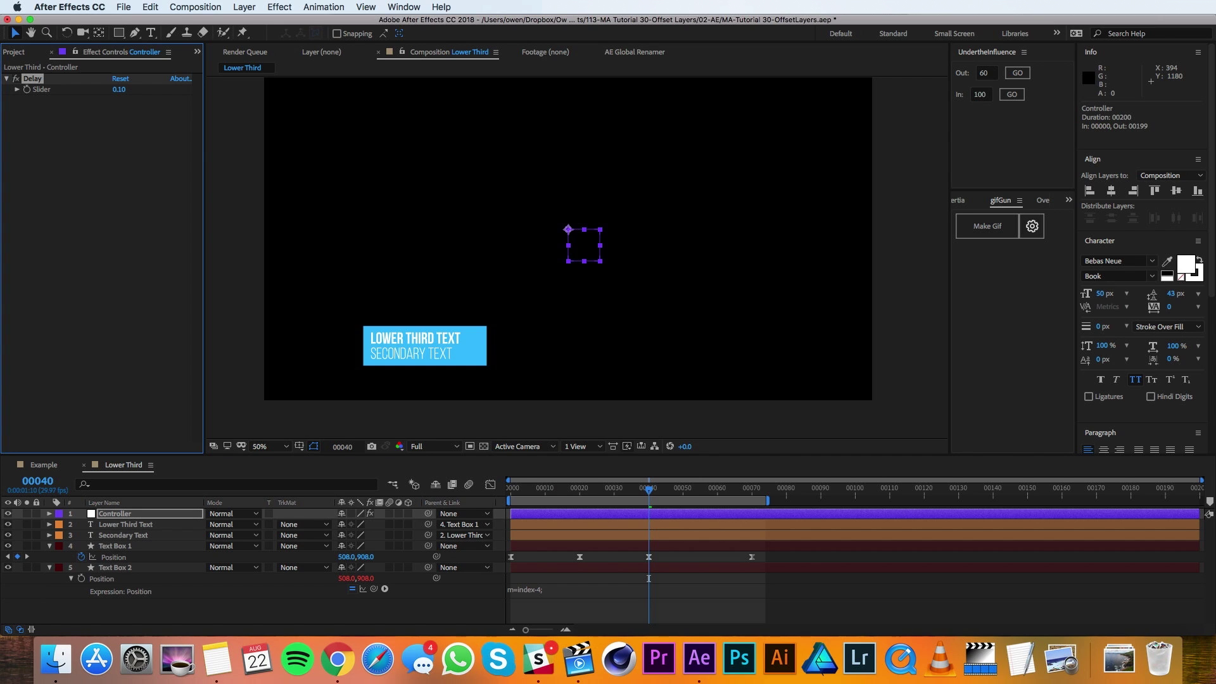
left_click_drag(583, 496, 560, 485)
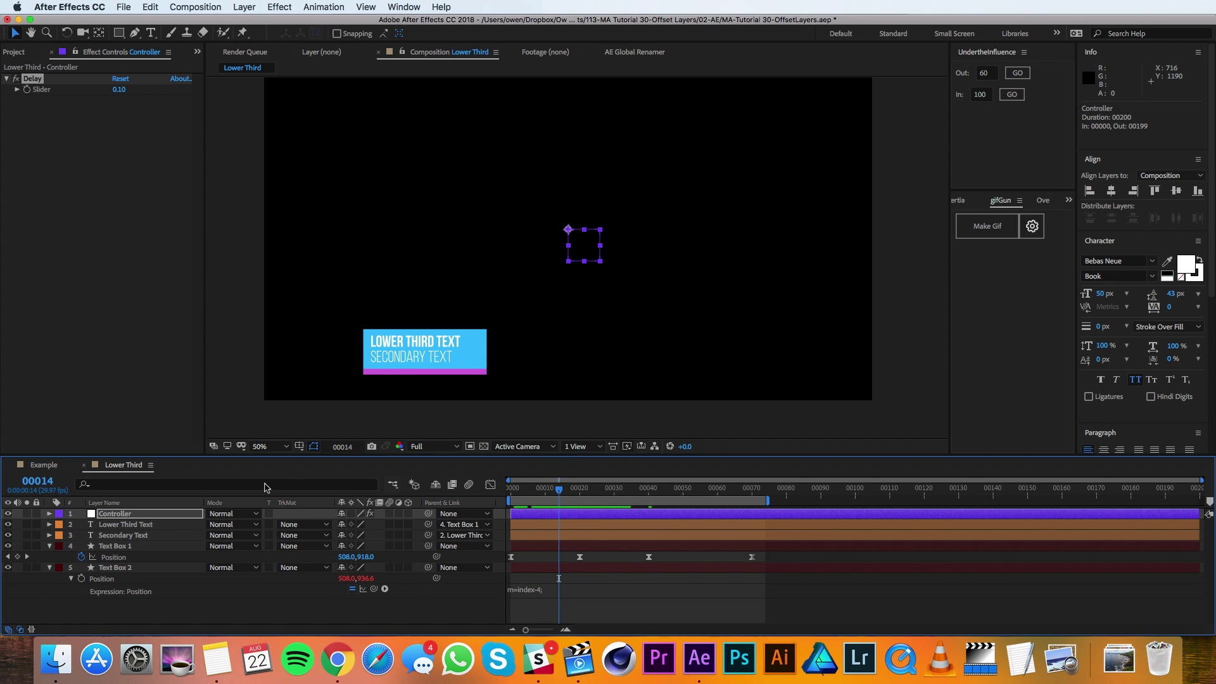
Duplicate Text Box 2 into Text Box 3 below it, fill it purple, and preview
left_click(125, 568)
key("super+d")
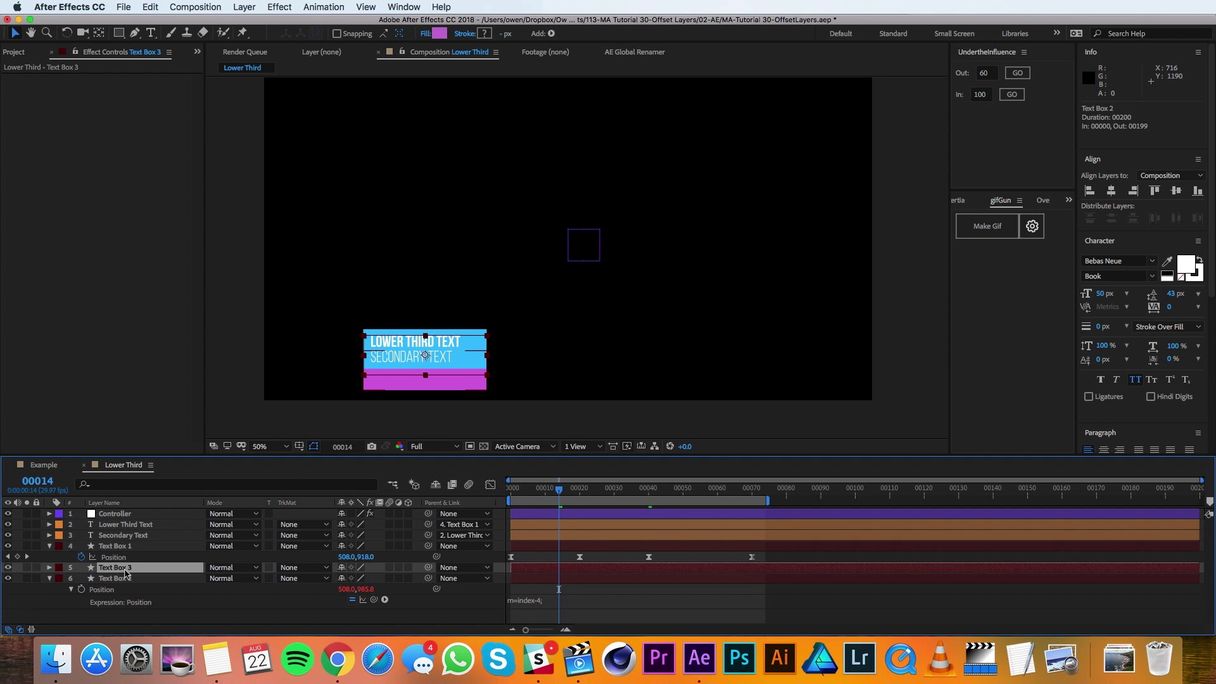
left_click_drag(125, 574, 127, 594)
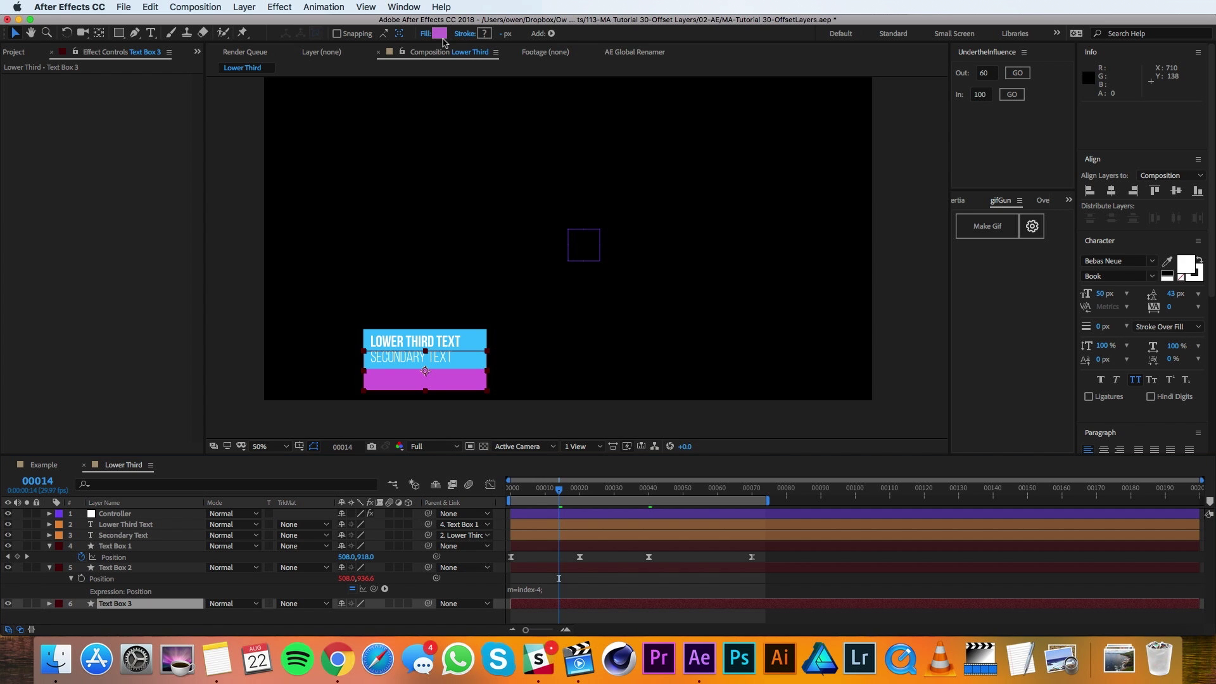
left_click(439, 33)
left_click(745, 255)
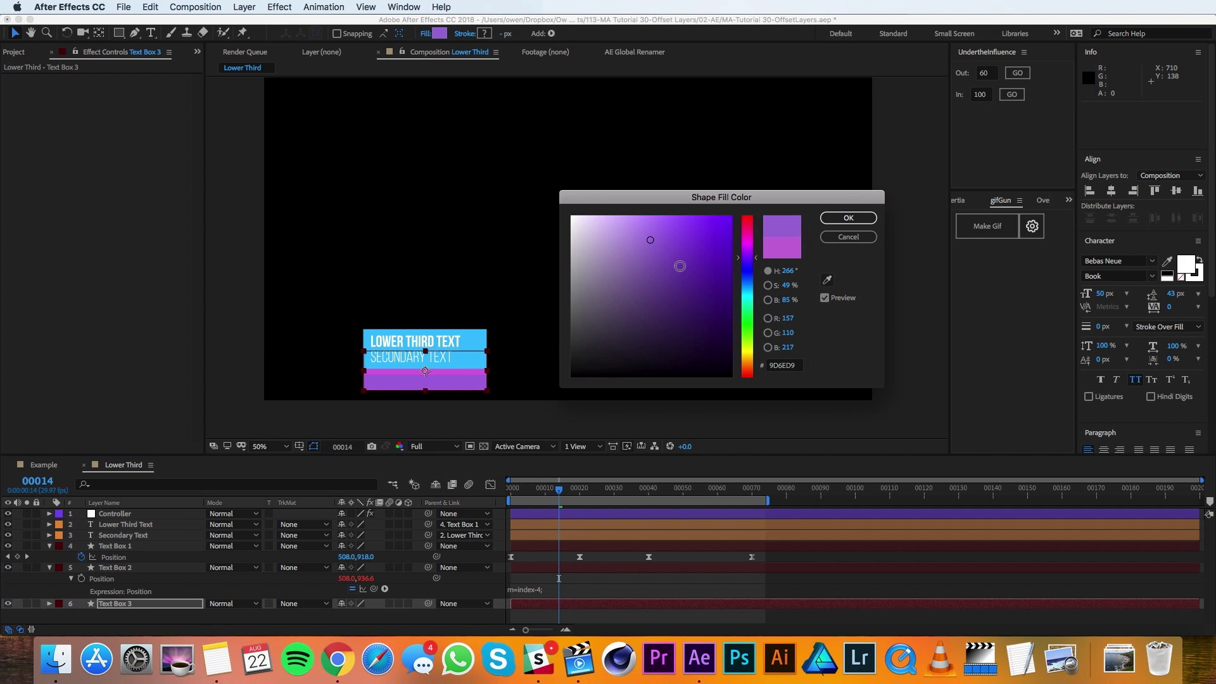
left_click(660, 243)
left_click(849, 218)
key("space")
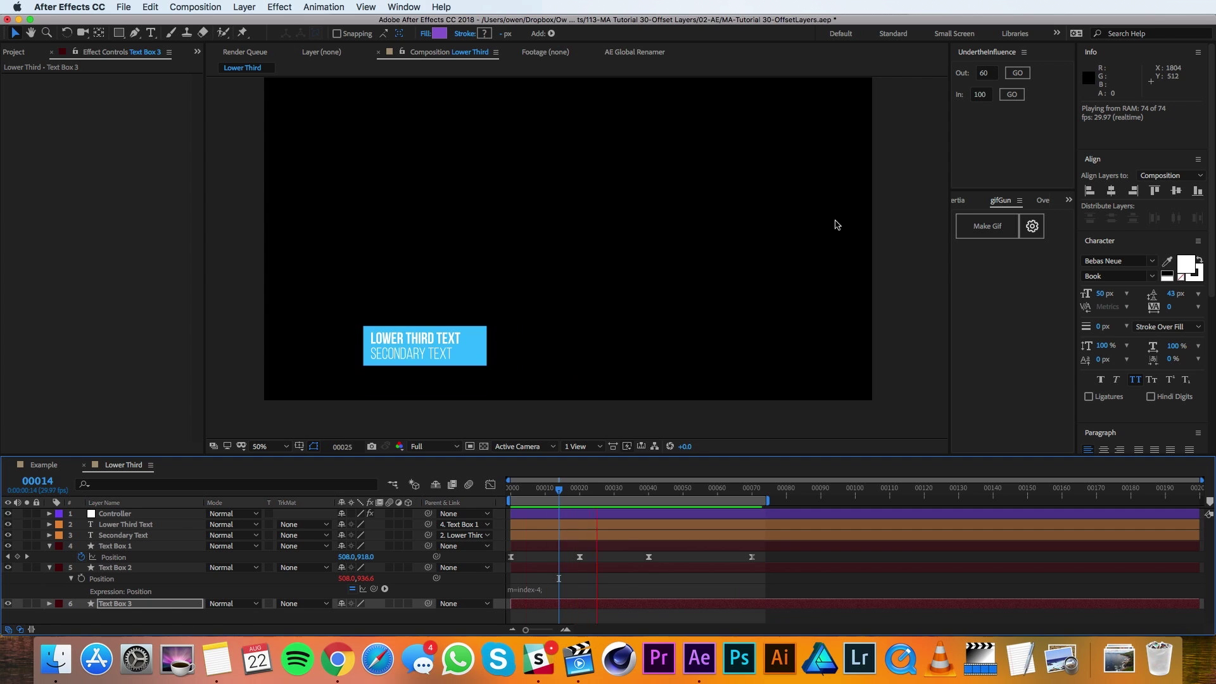
left_click_drag(587, 492, 538, 495)
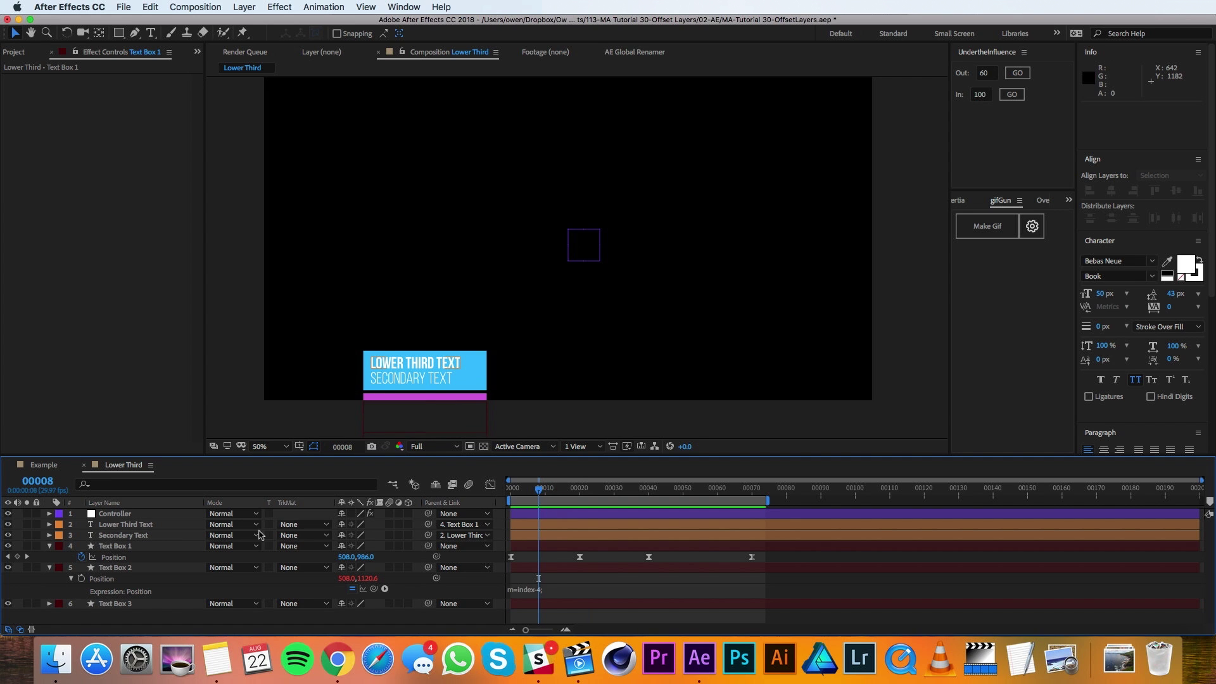
Apply 70 incoming and 70 outgoing influence to Text Box 1's Position keyframes, then preview
left_click(117, 559)
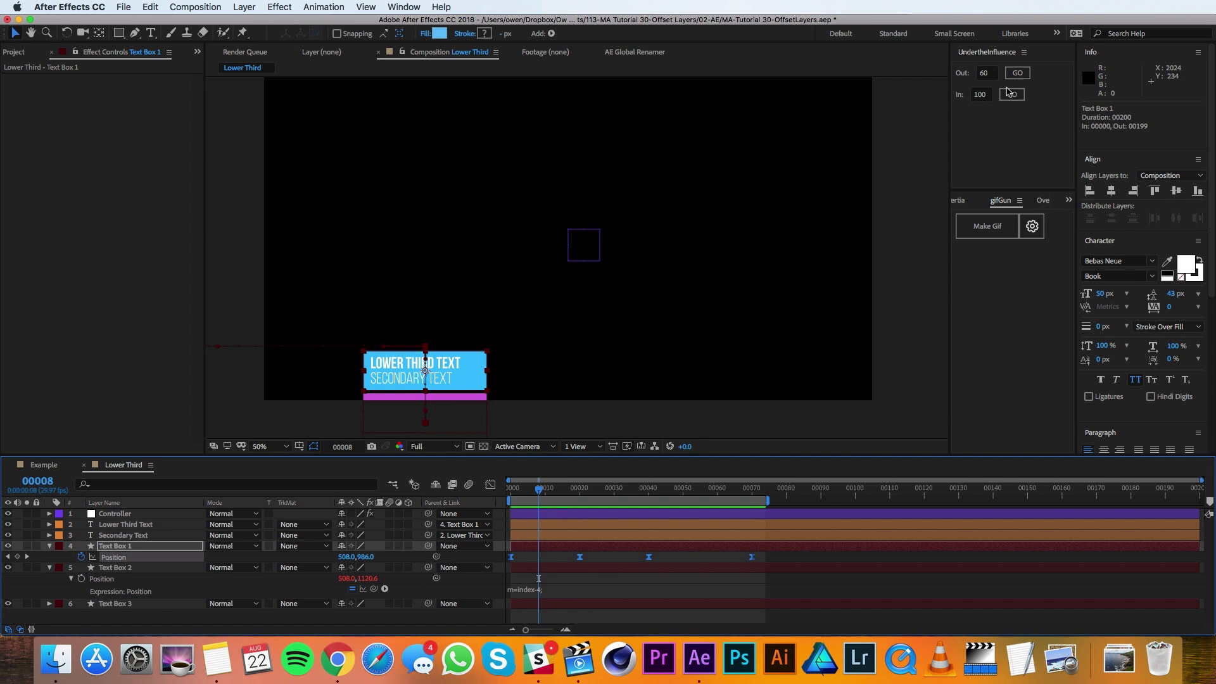
left_click(988, 95)
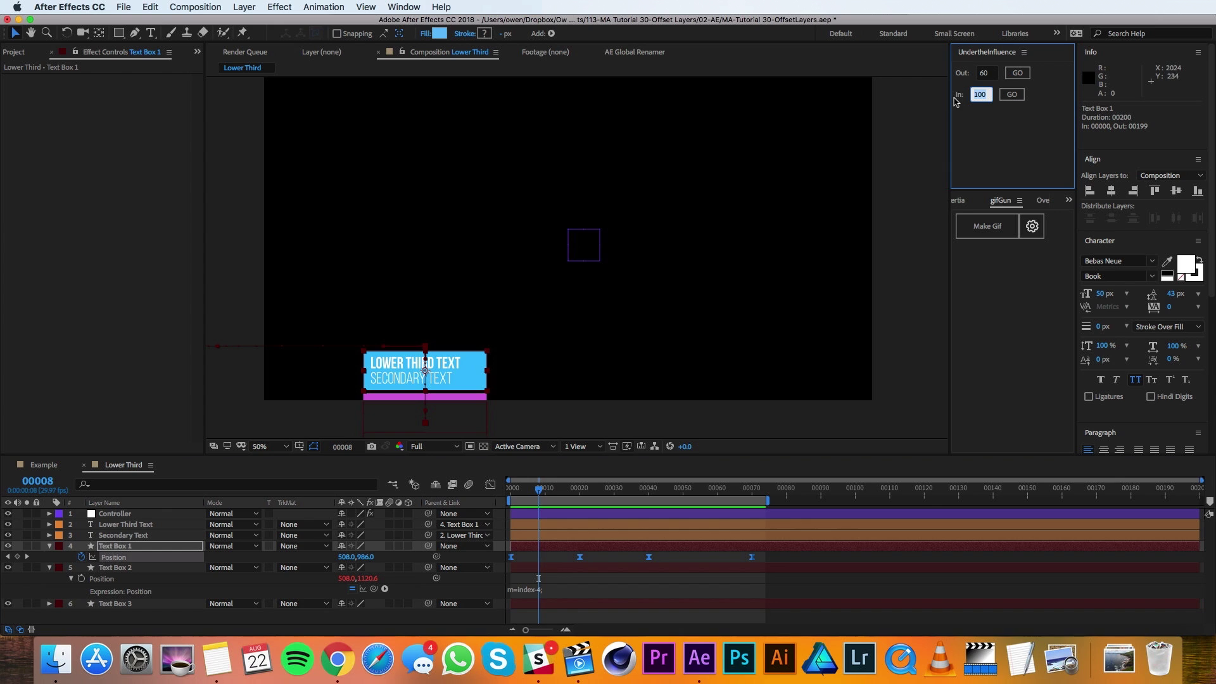
type("70")
left_click(990, 74)
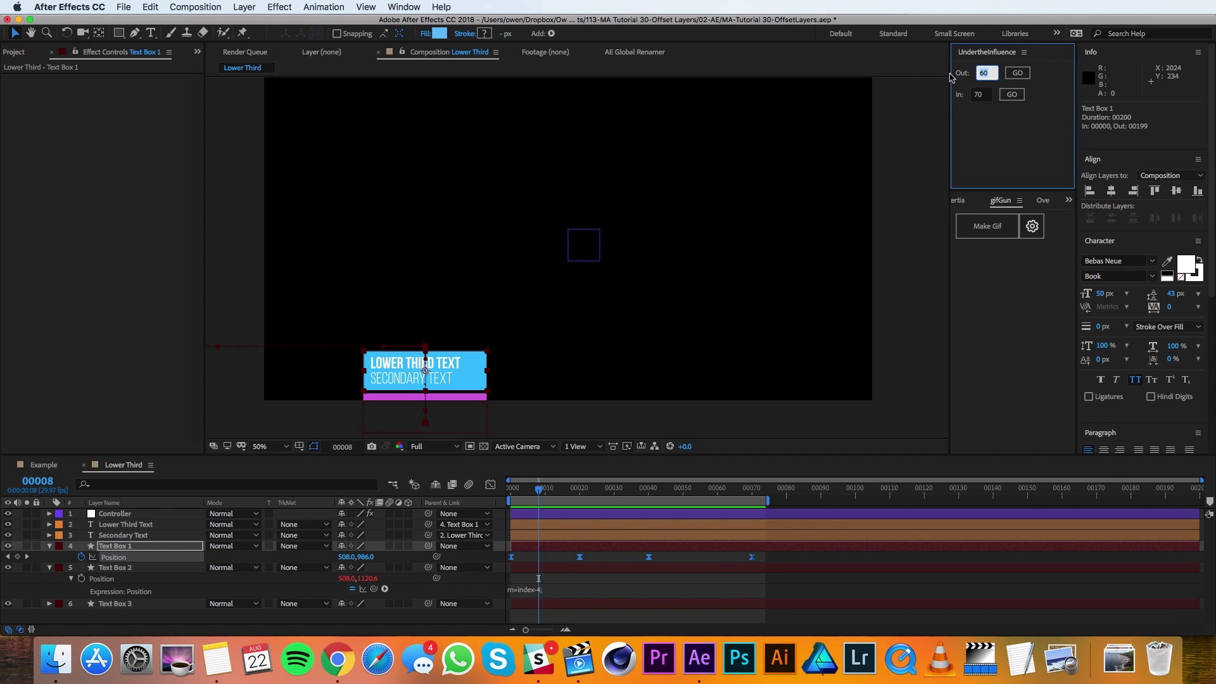
type("70")
left_click(1017, 73)
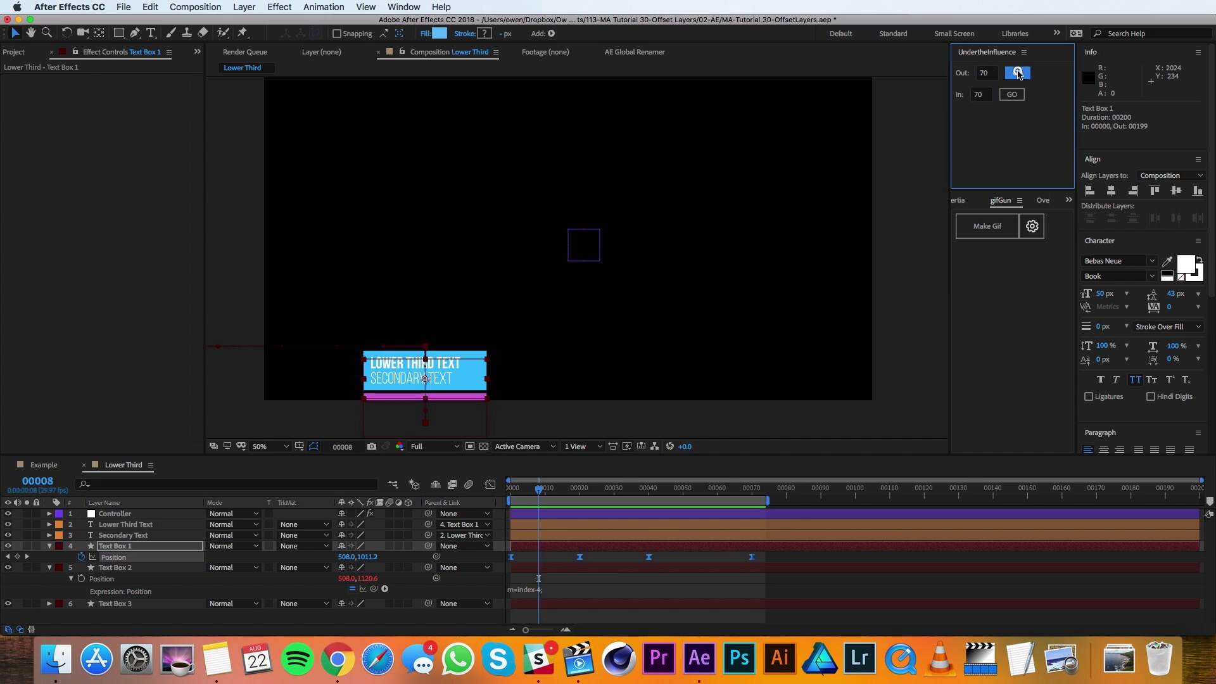
left_click(1012, 95)
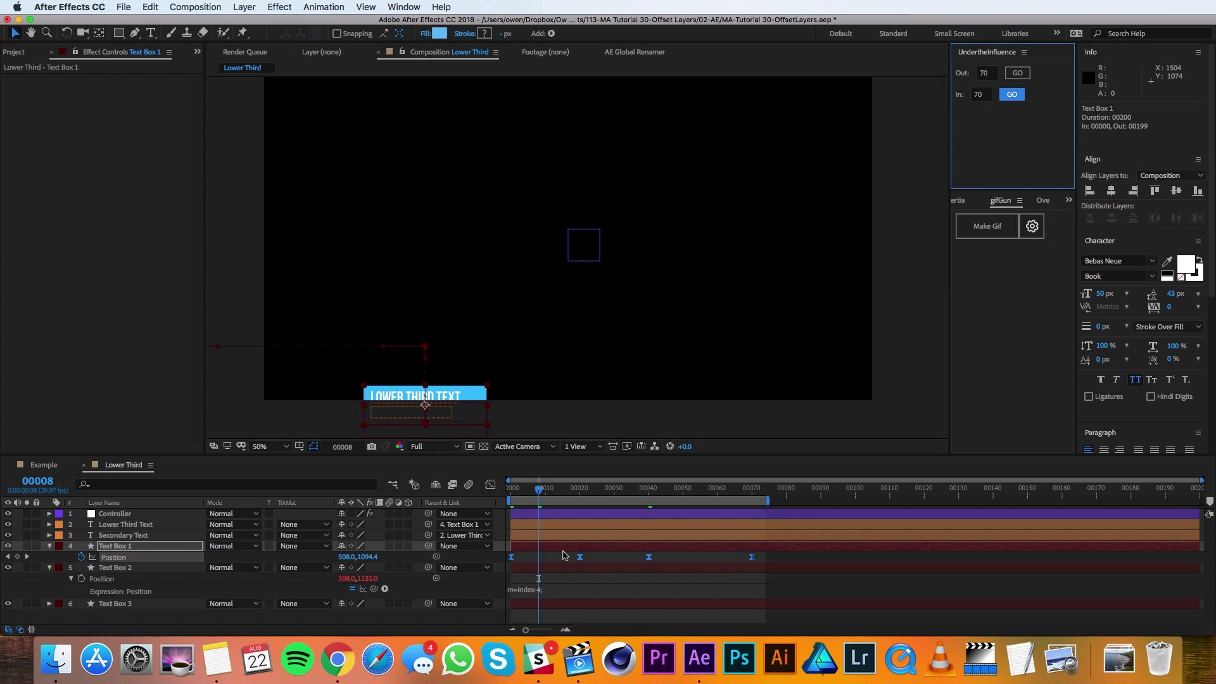
left_click(566, 559)
key("space")
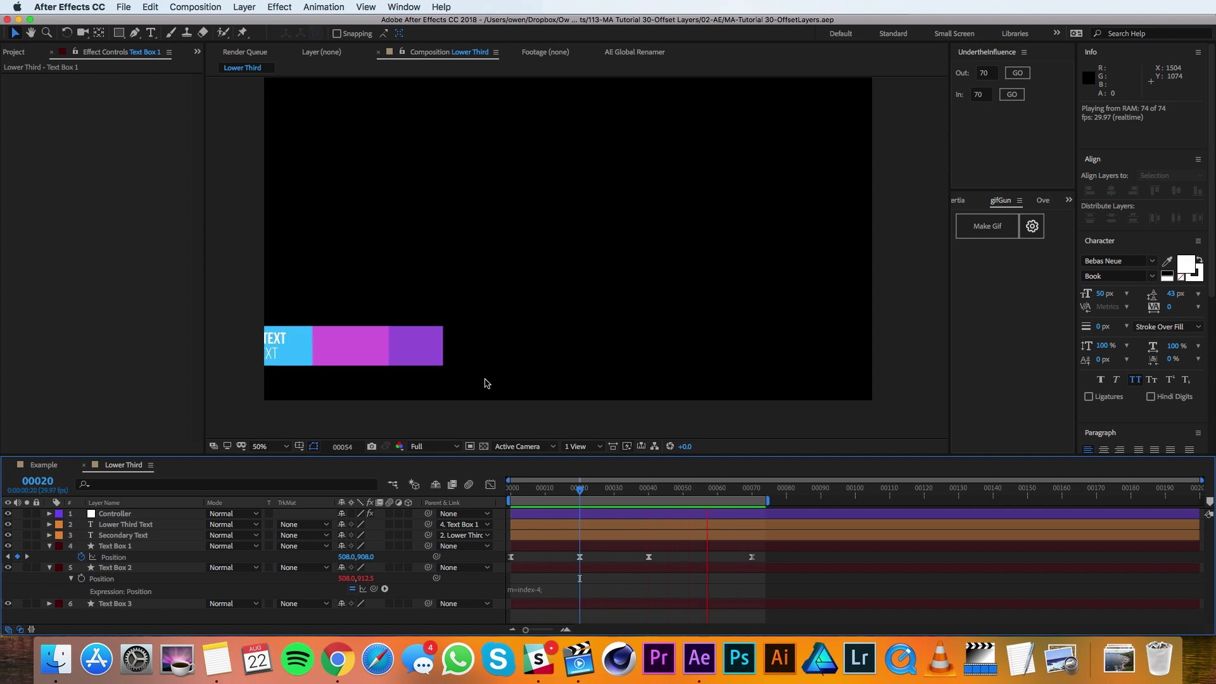
Duplicate the Controller's Delay slider effect twice
left_click(121, 515)
key("space")
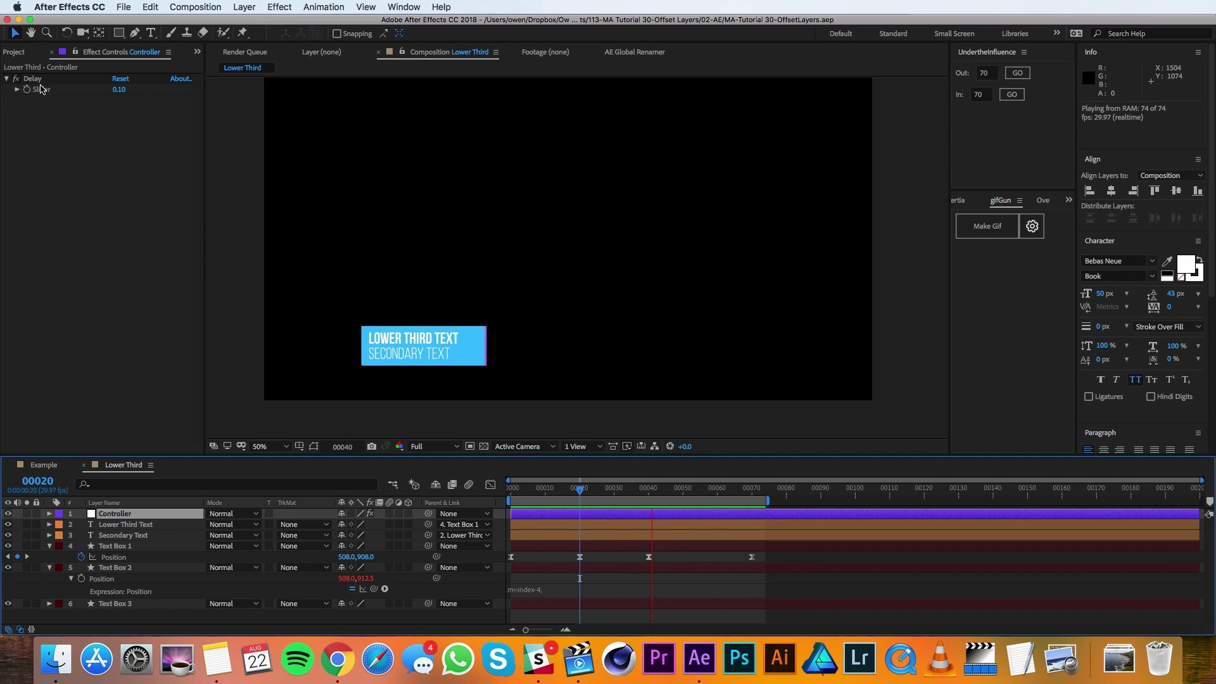
left_click(33, 79)
key("super+d")
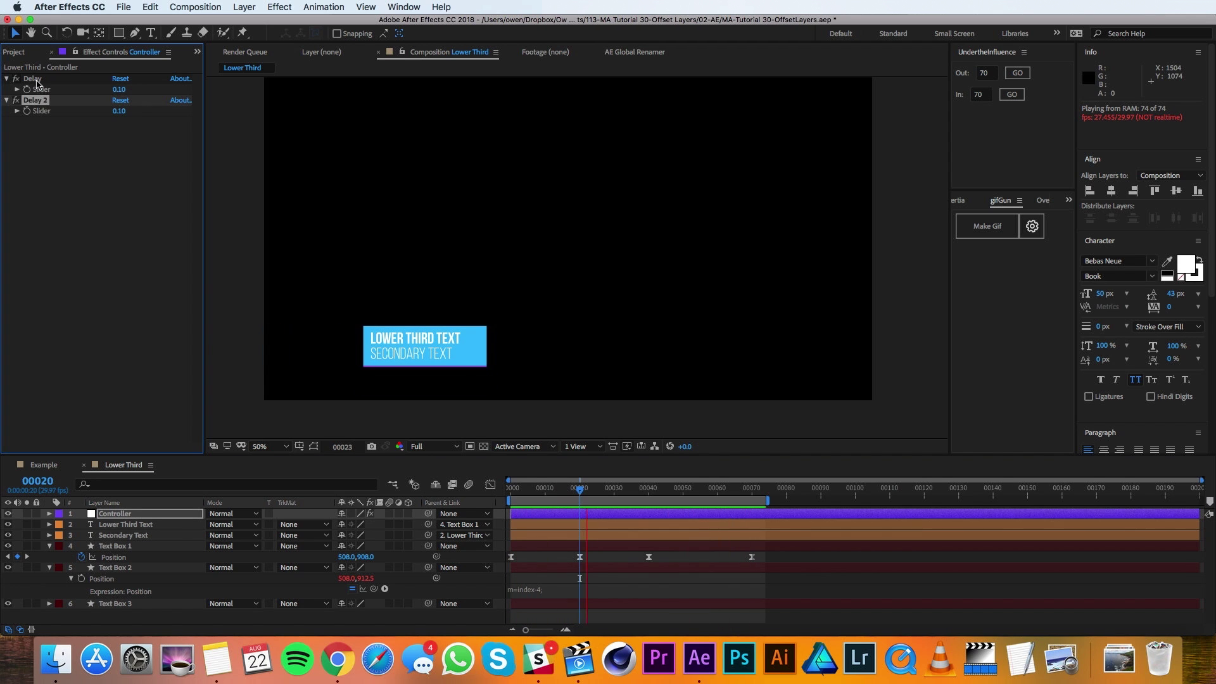
key("super+d")
Rename the two Delay copies to 'X Offset' and 'Y Offset'
left_click(37, 102)
key("Return")
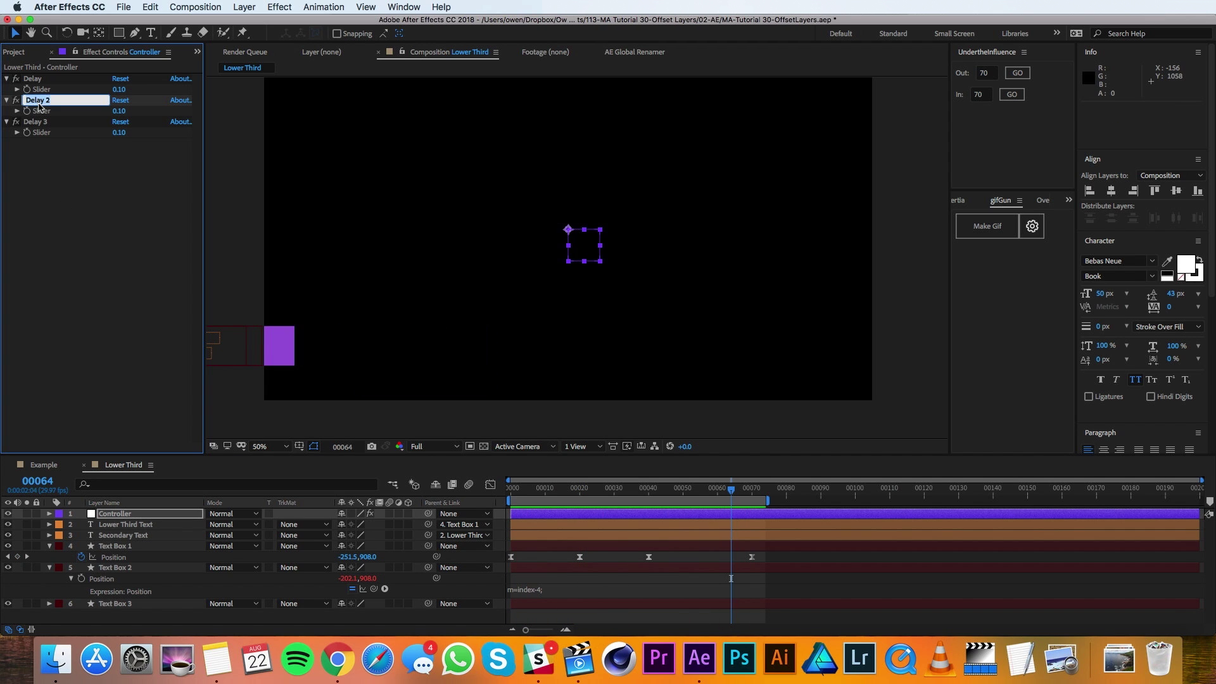
type("X Offset")
key("Return")
left_click(39, 122)
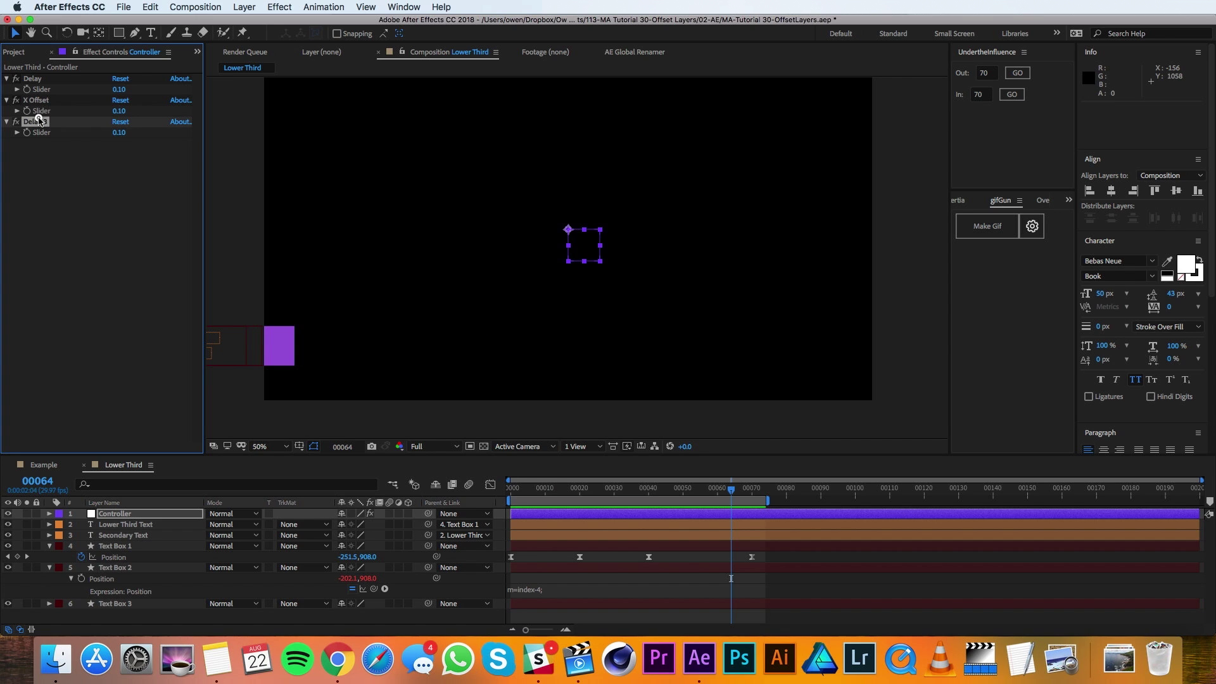
key("Return")
type("Y O")
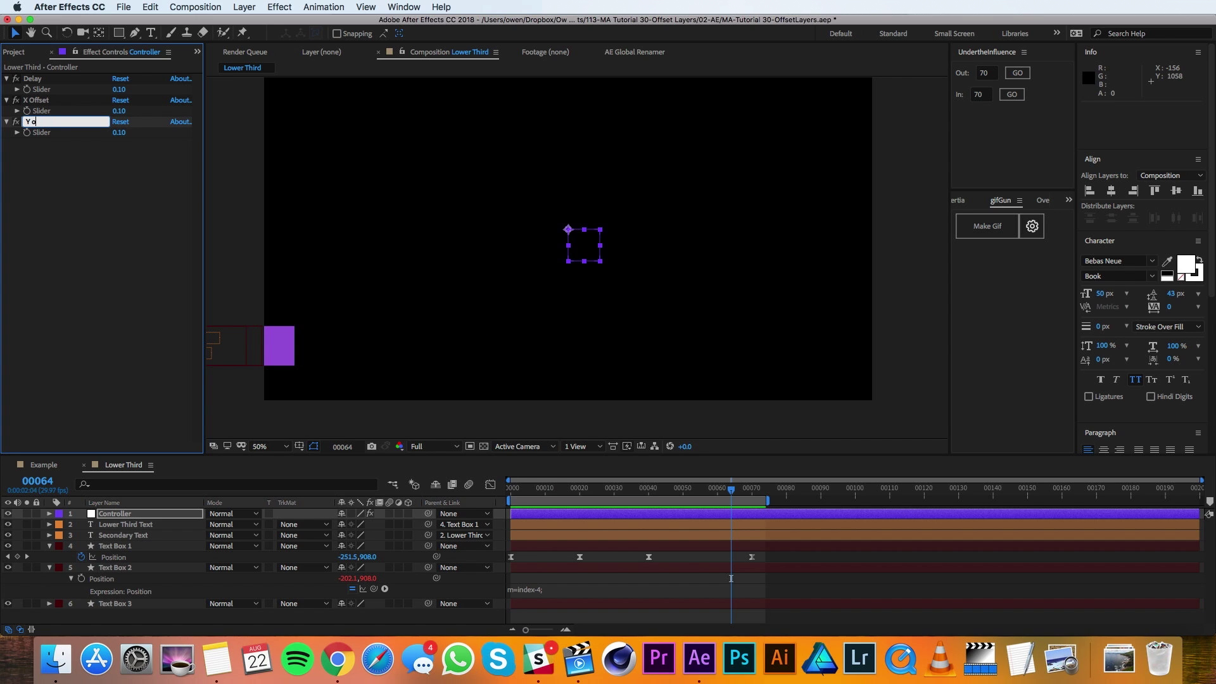
type("Ffset")
key("Return")
Set both the X Offset and Y Offset sliders to 20
left_click(118, 111)
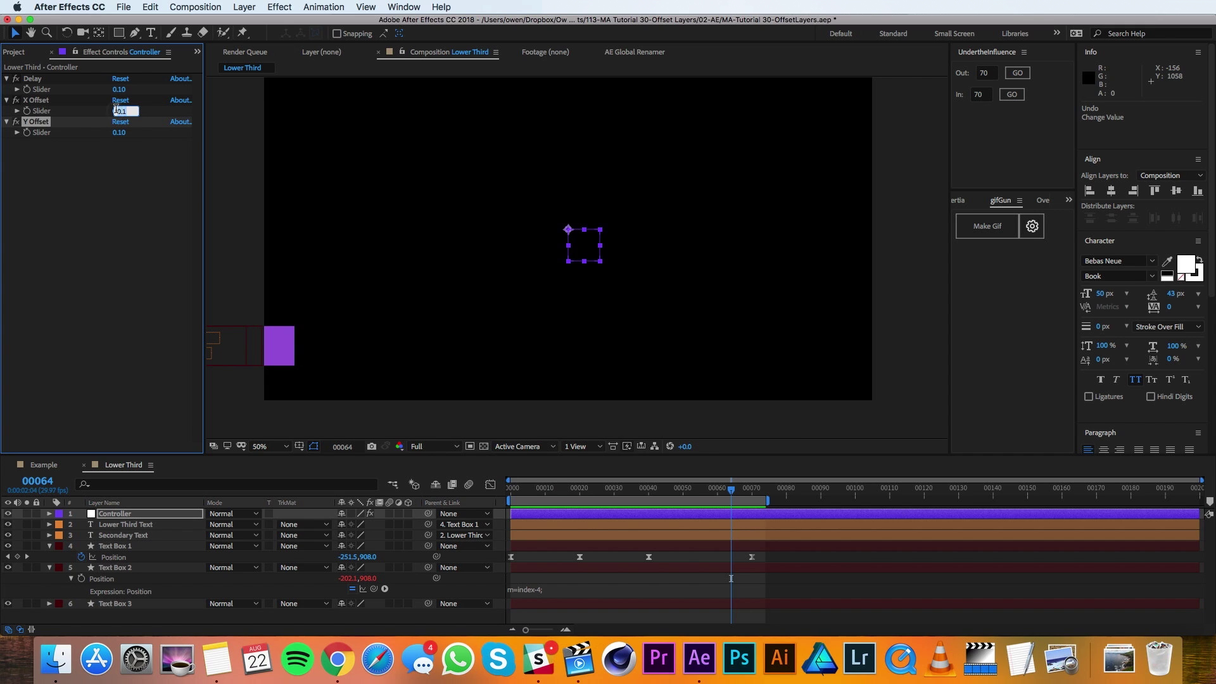
type("20")
key("Return")
left_click(119, 133)
type("20")
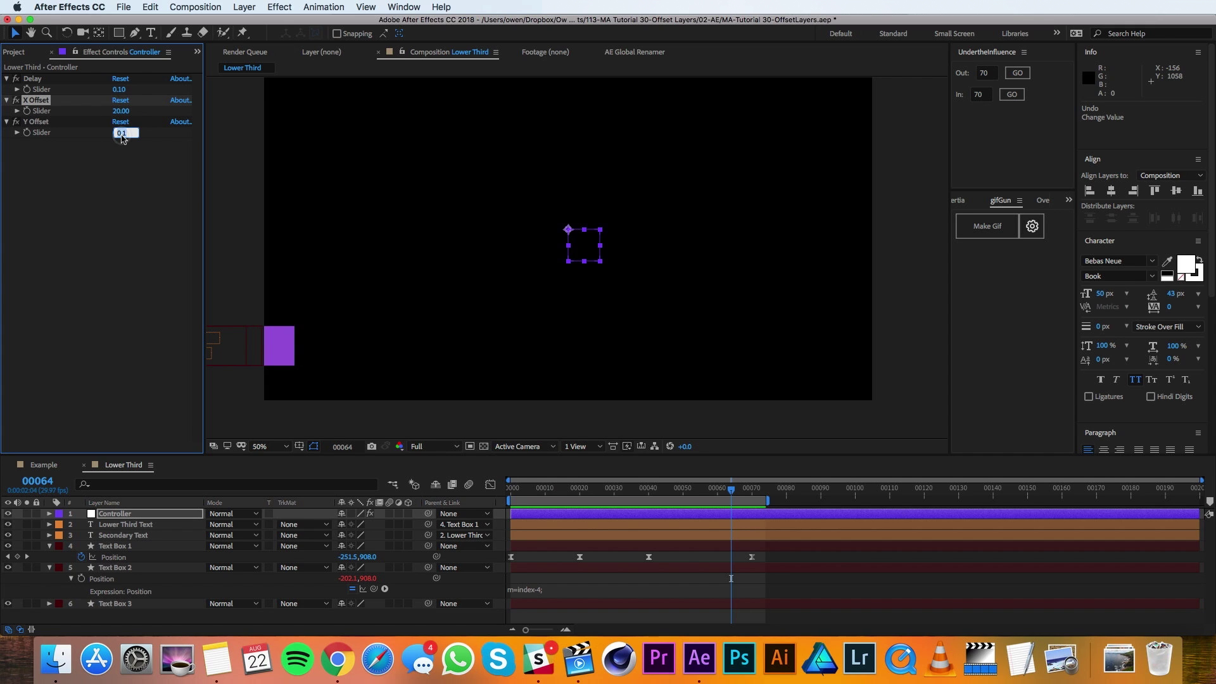
key("Return")
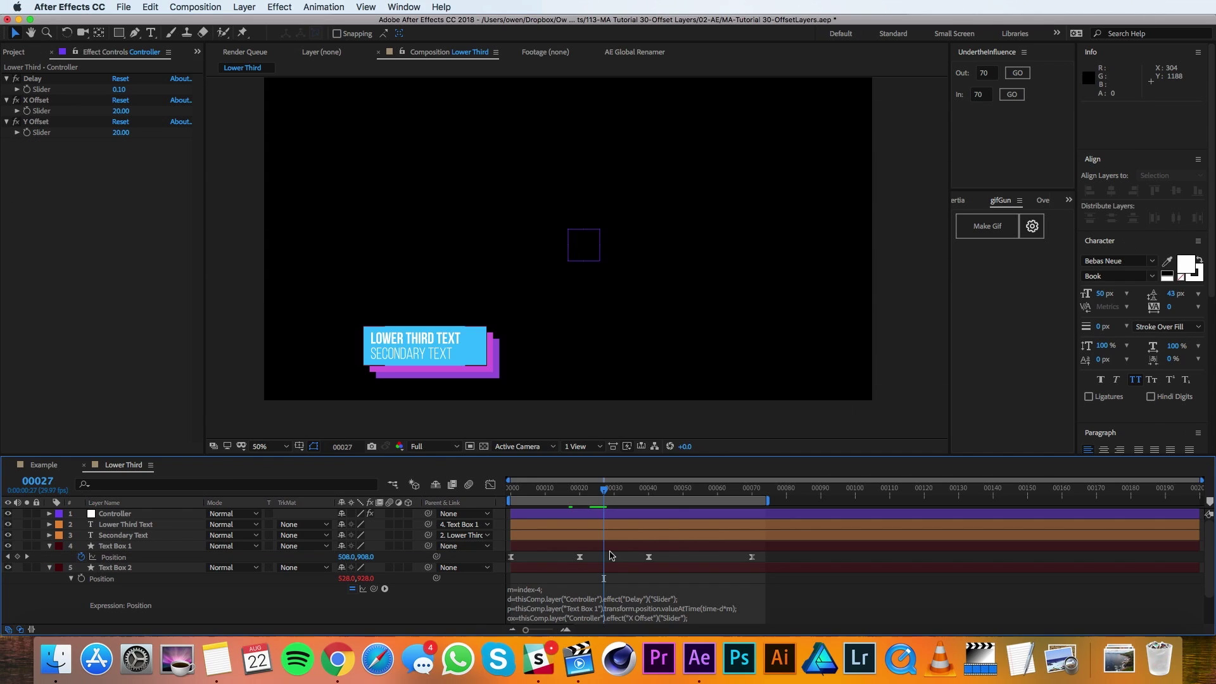
Play a preview showing Text Box 2 trailing behind Text Box 1
key("space")
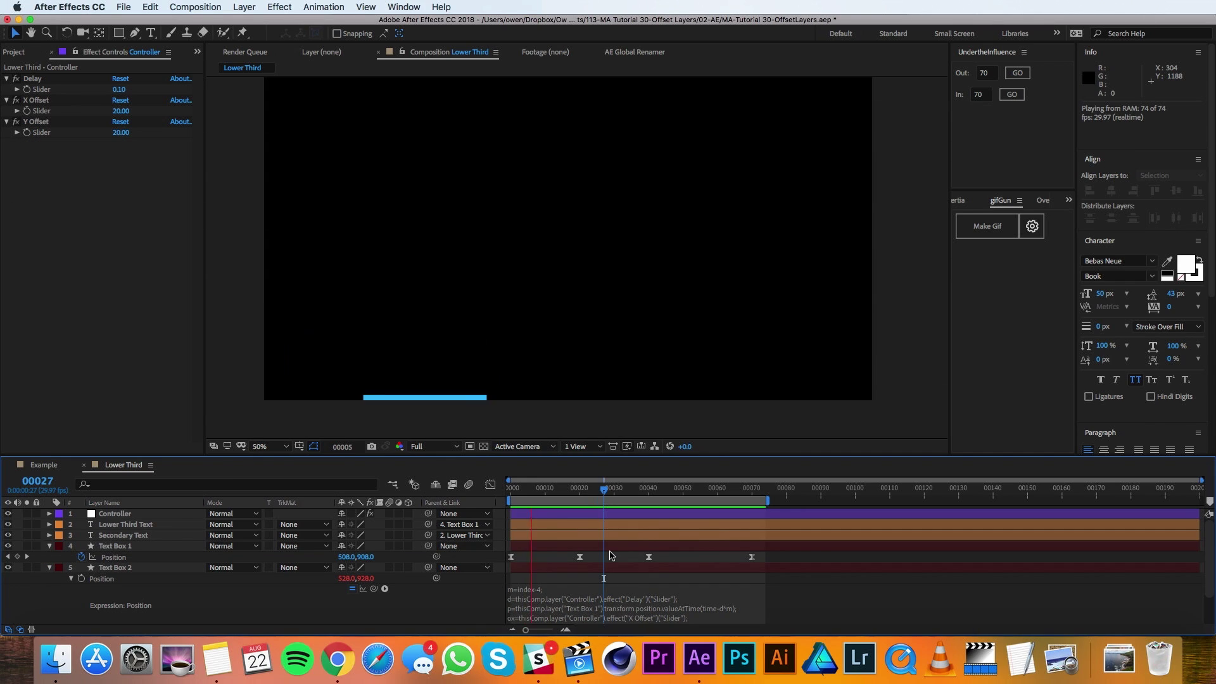